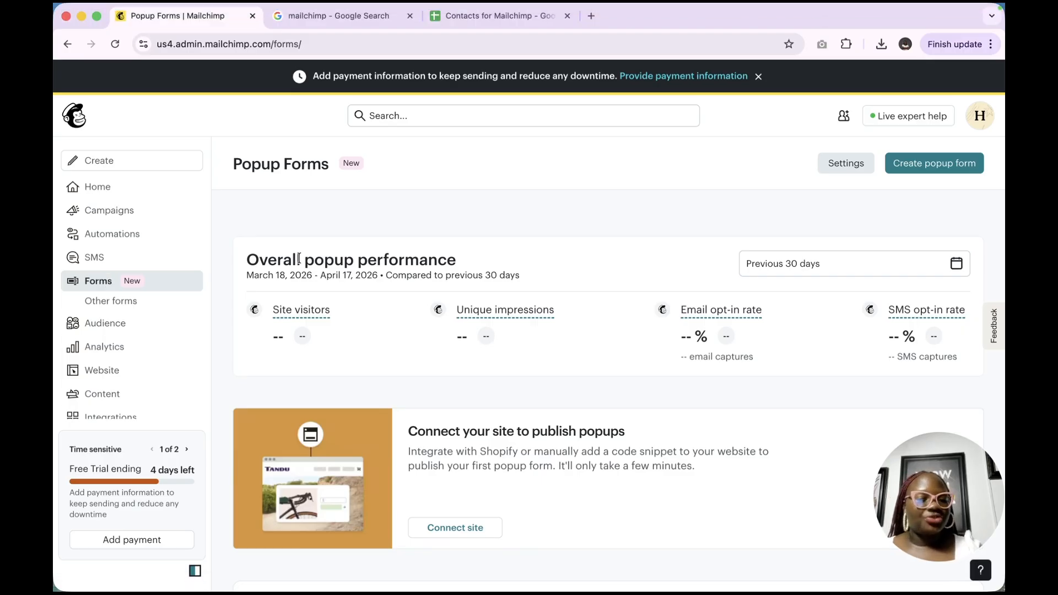
# Create a new form from the Other forms page, choosing the embedded form type.
pyautogui.click(98, 288)
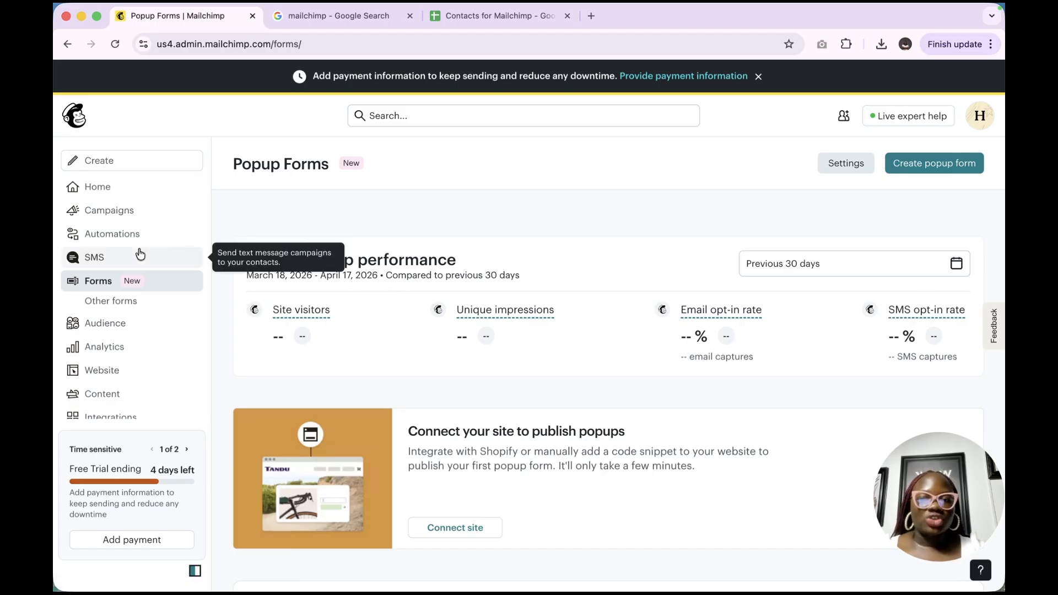
pyautogui.click(114, 301)
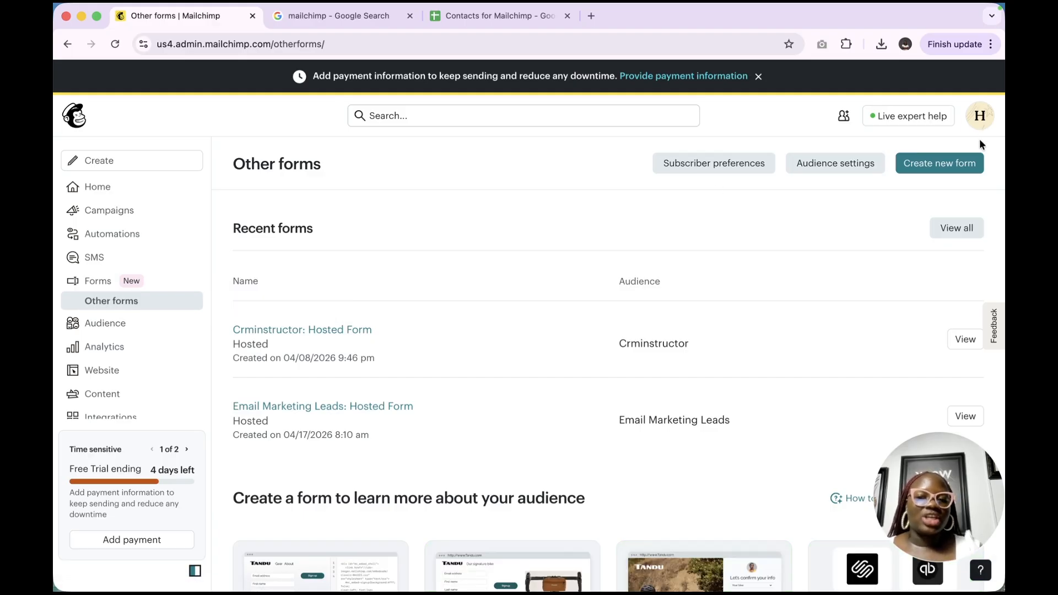
pyautogui.click(936, 165)
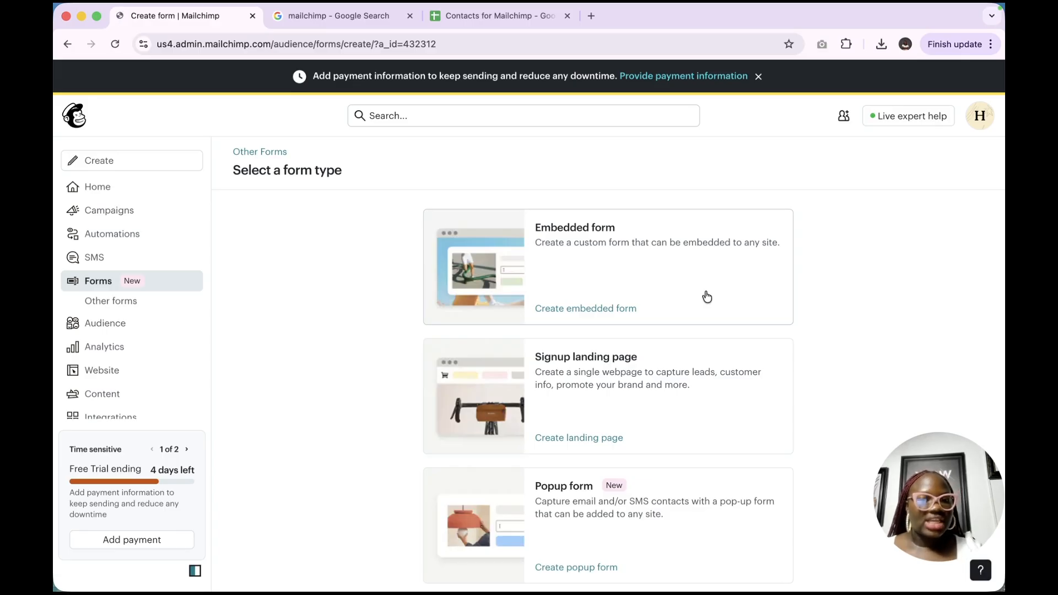
pyautogui.scroll(-1, 708, 298)
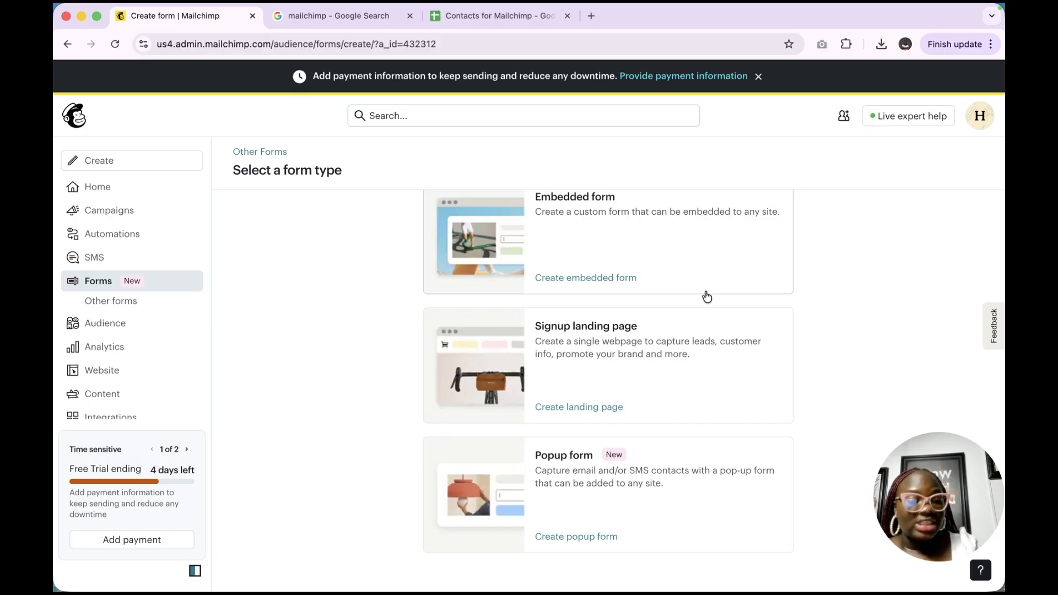
pyautogui.scroll(-1, 699, 408)
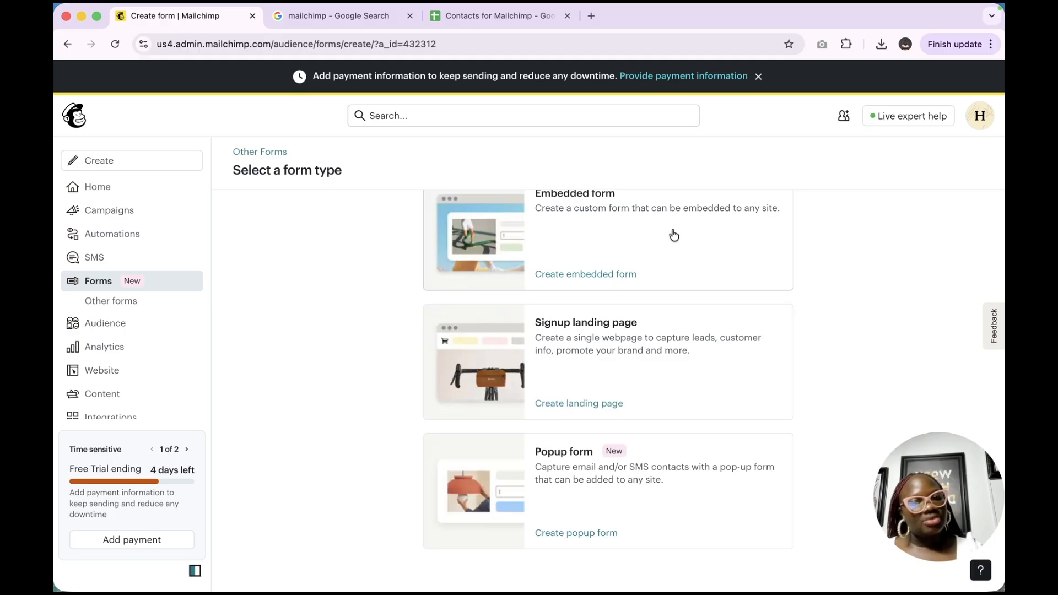
pyautogui.click(595, 278)
# Name the form "Contact Form", select the Crminstructor audience, and continue to the form builder.
pyautogui.click(585, 255)
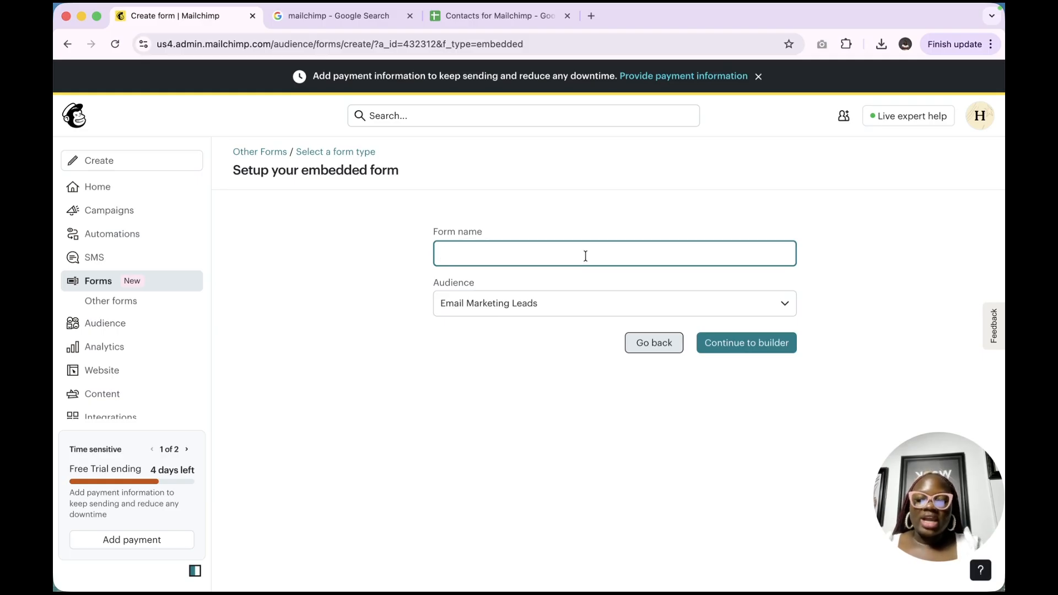
pyautogui.write('Contact Form')
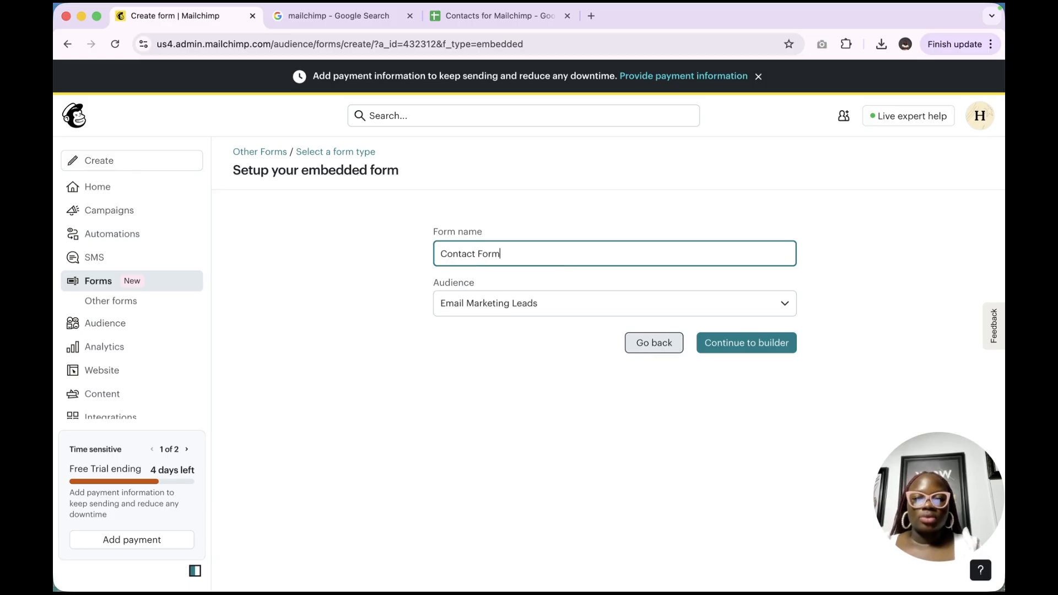
pyautogui.click(544, 304)
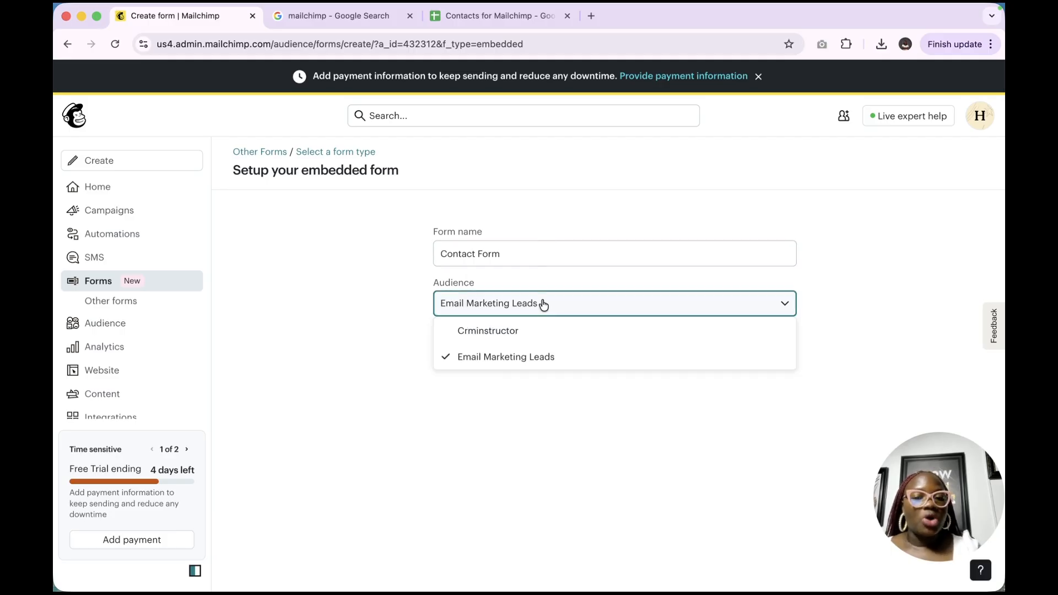
pyautogui.click(489, 331)
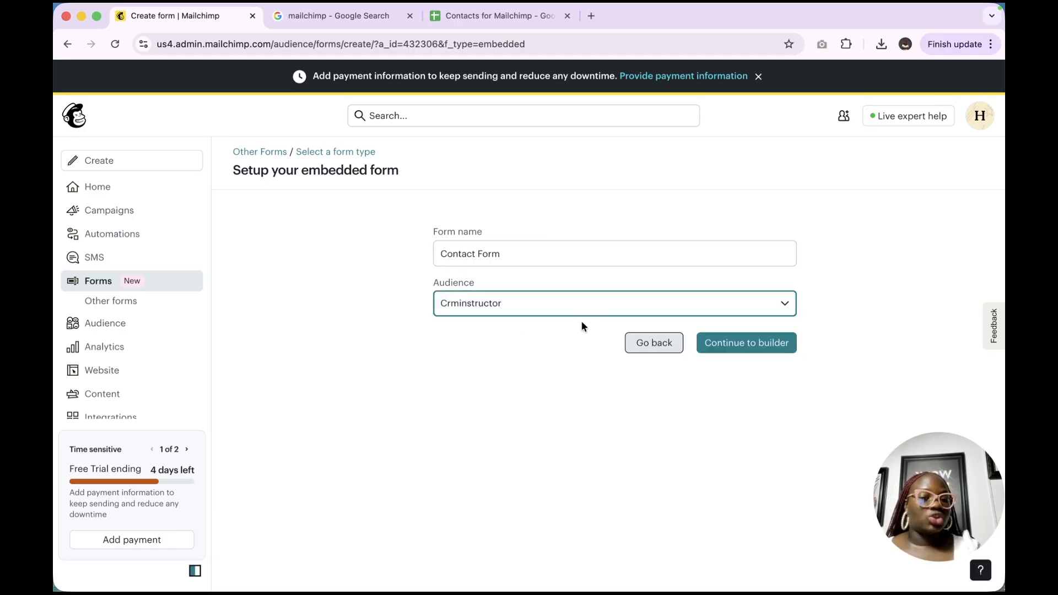
pyautogui.click(730, 346)
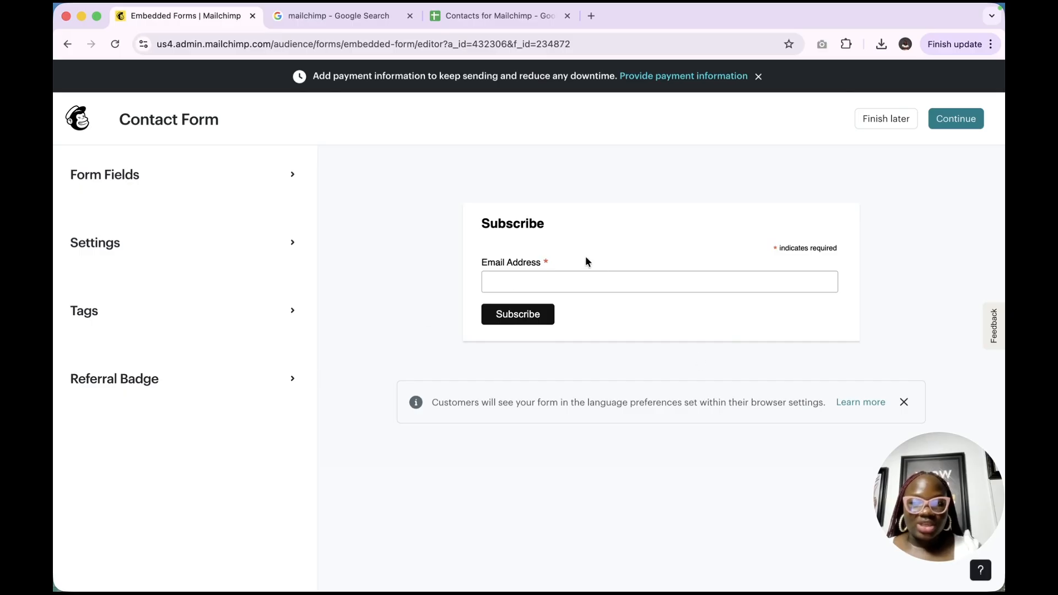
# Open the form fields settings and examine the whole list of fields available for the form.
pyautogui.click(285, 172)
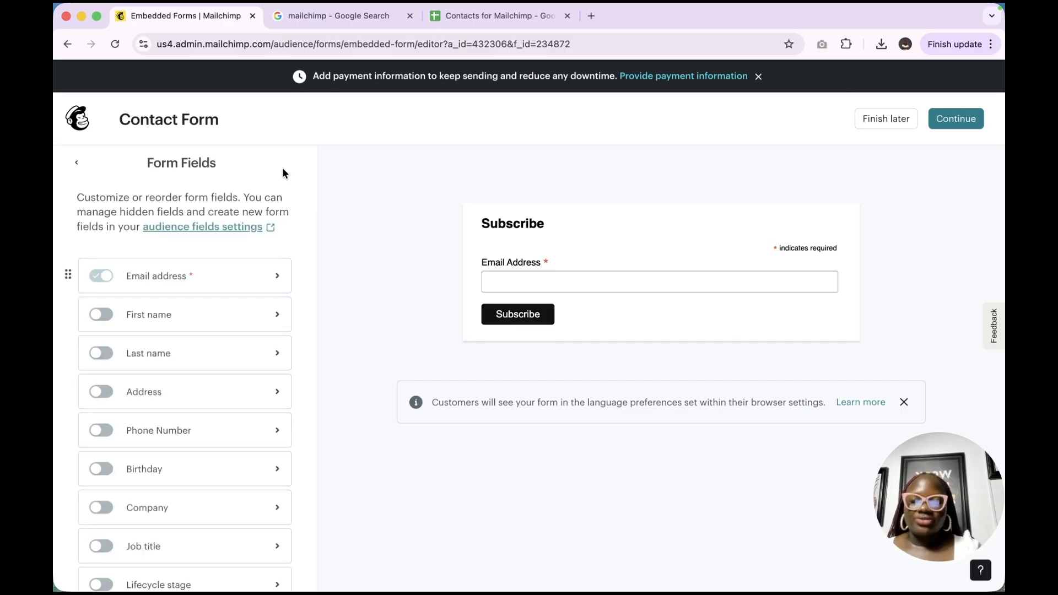
pyautogui.scroll(-3, 200, 412)
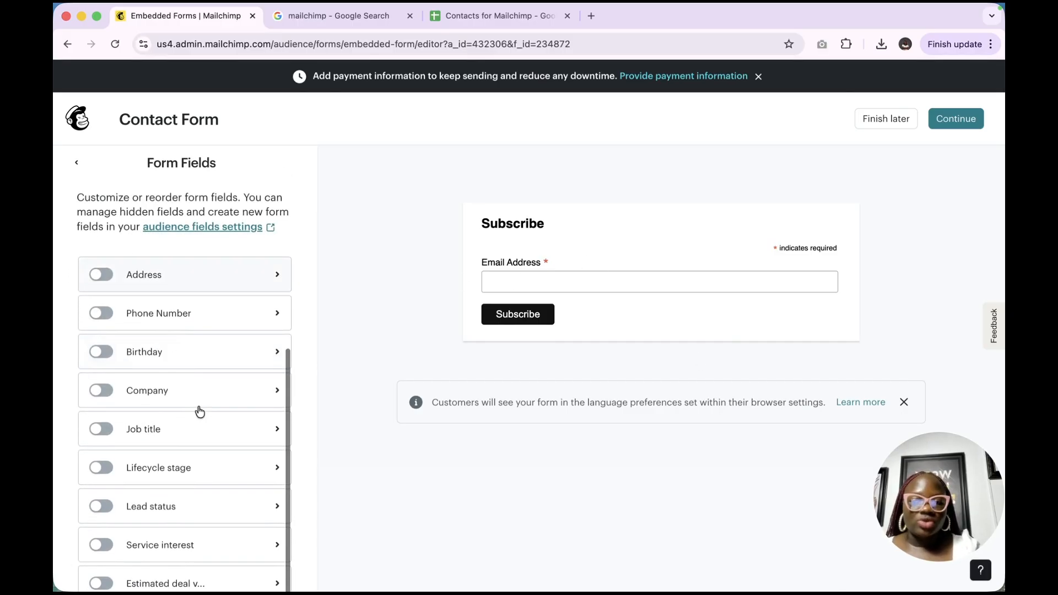
pyautogui.scroll(-5, 199, 411)
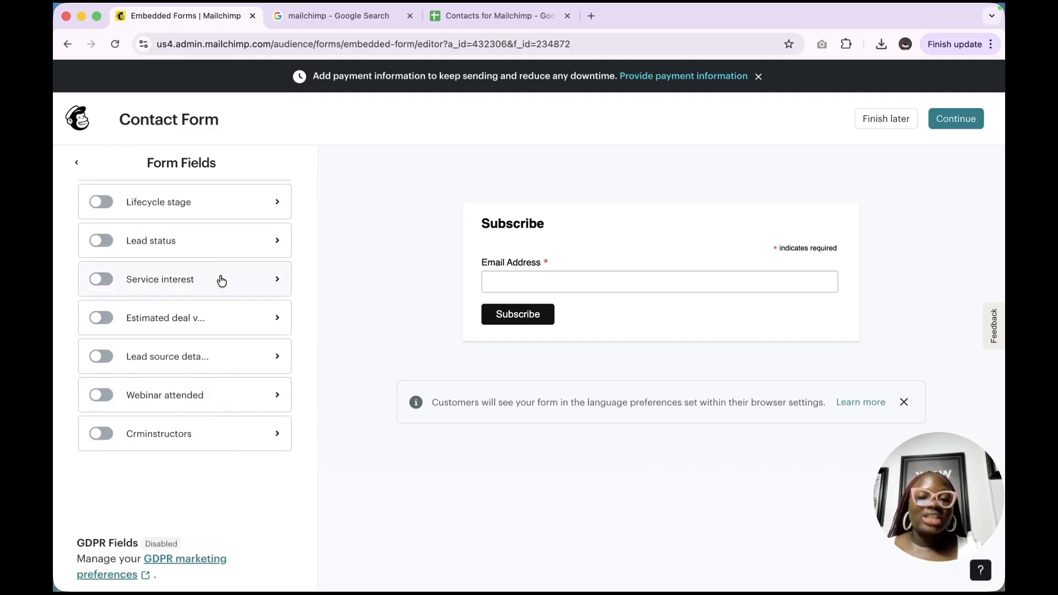
pyautogui.scroll(2, 221, 281)
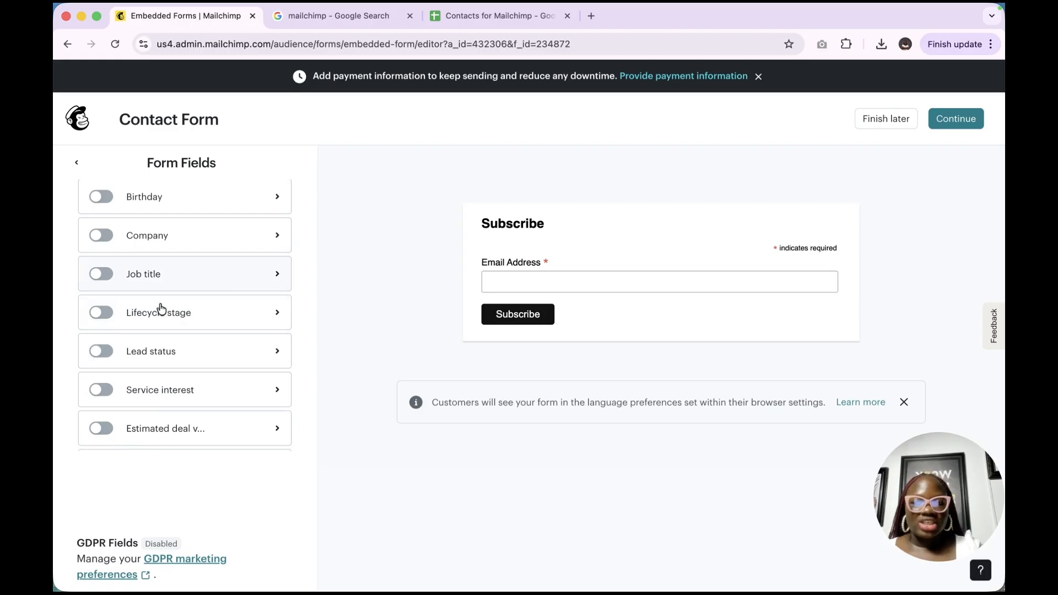
pyautogui.scroll(-1, 137, 325)
pyautogui.scroll(-1, 158, 330)
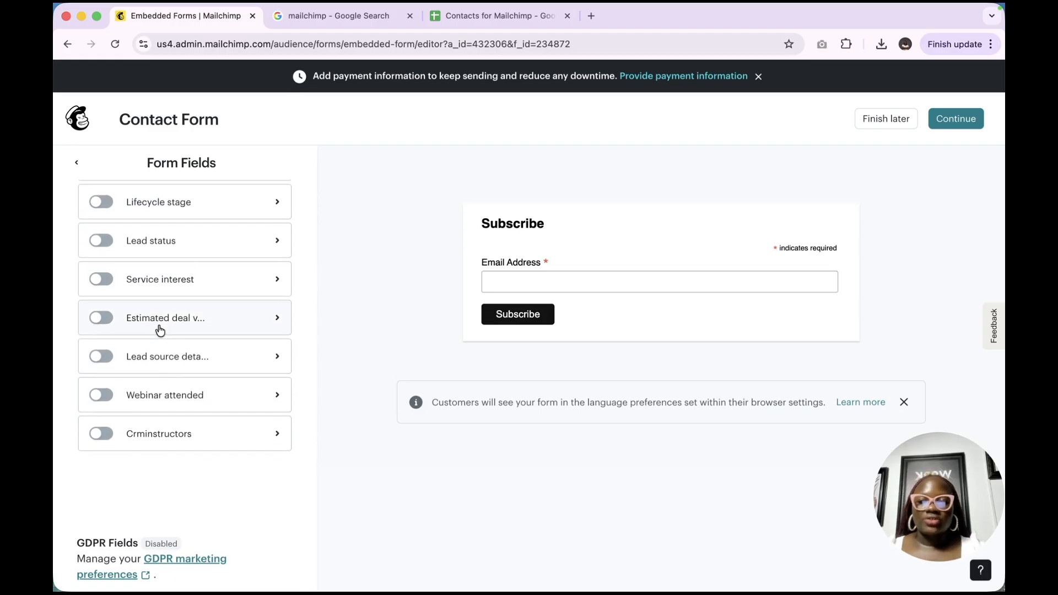
pyautogui.scroll(7, 158, 278)
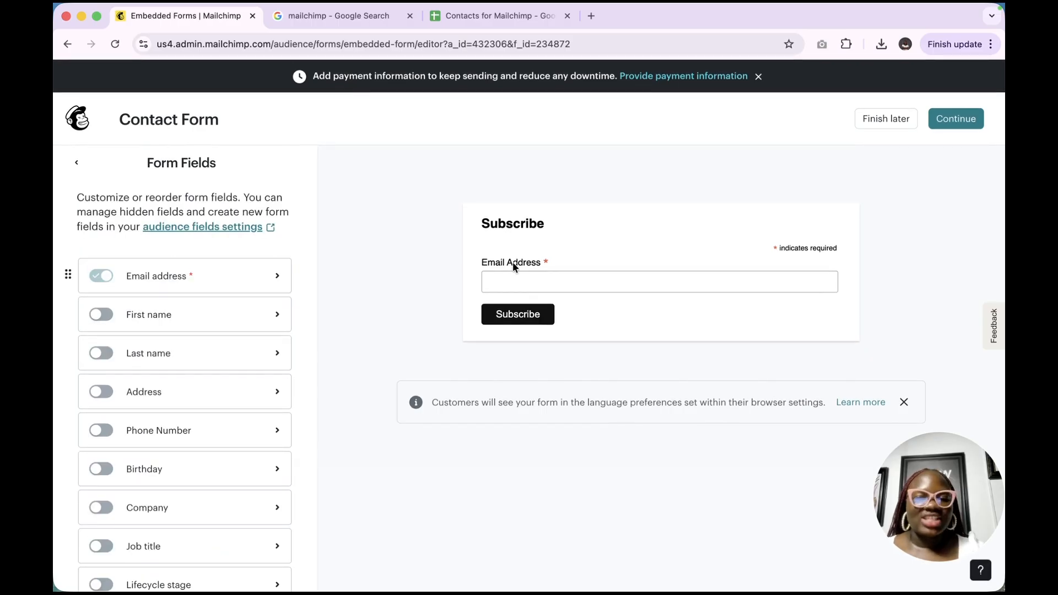
# Enable the First name, Last name, Phone Number, Job title, Service interest and Lead source detail fields on the form.
pyautogui.click(104, 316)
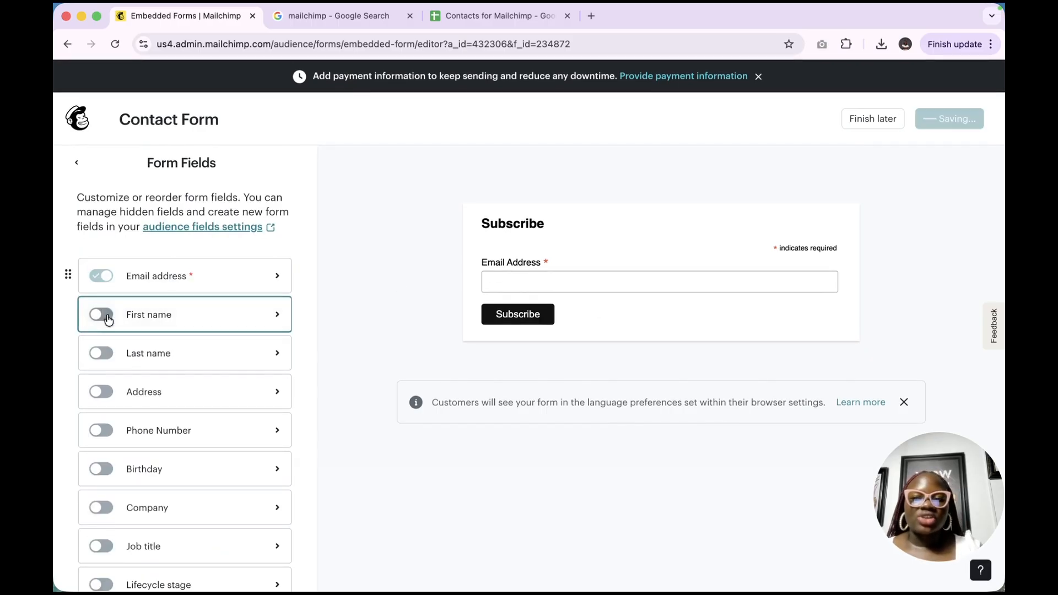
pyautogui.click(105, 356)
pyautogui.scroll(-3, 105, 361)
pyautogui.click(103, 315)
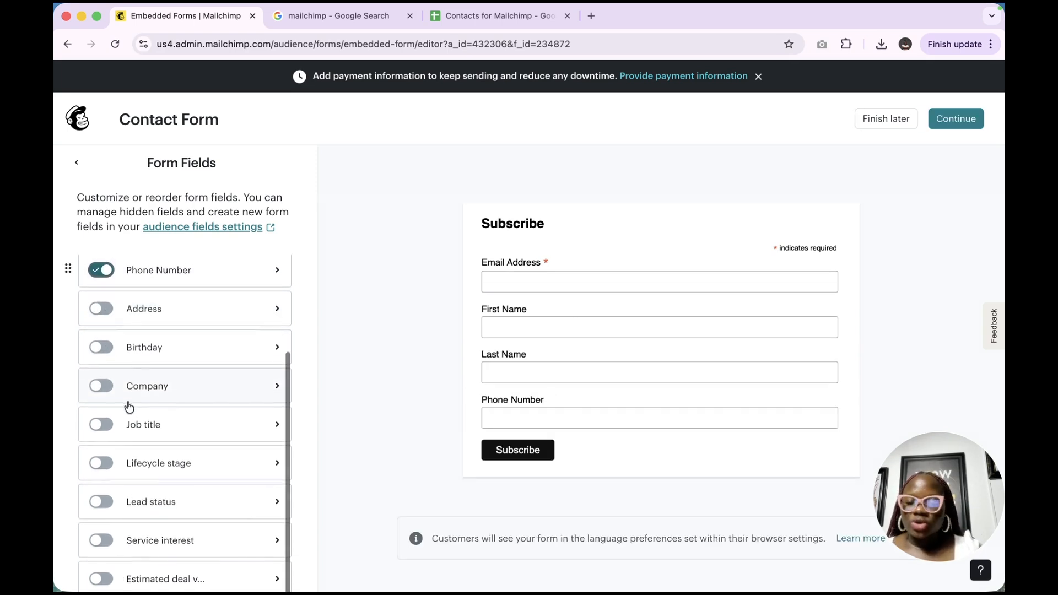
pyautogui.scroll(-2, 127, 394)
pyautogui.click(105, 350)
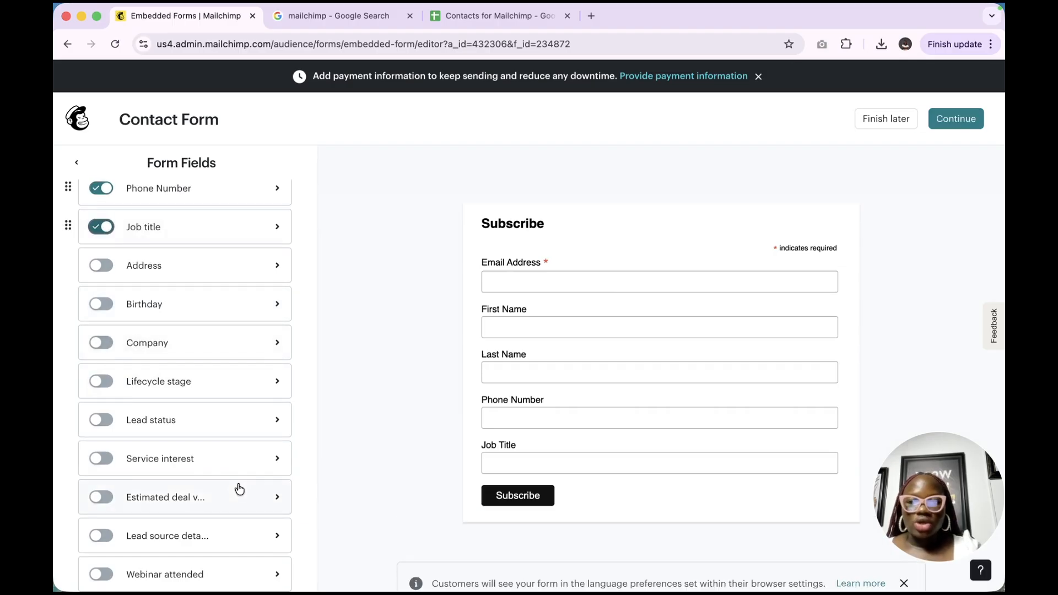
pyautogui.scroll(-4, 238, 488)
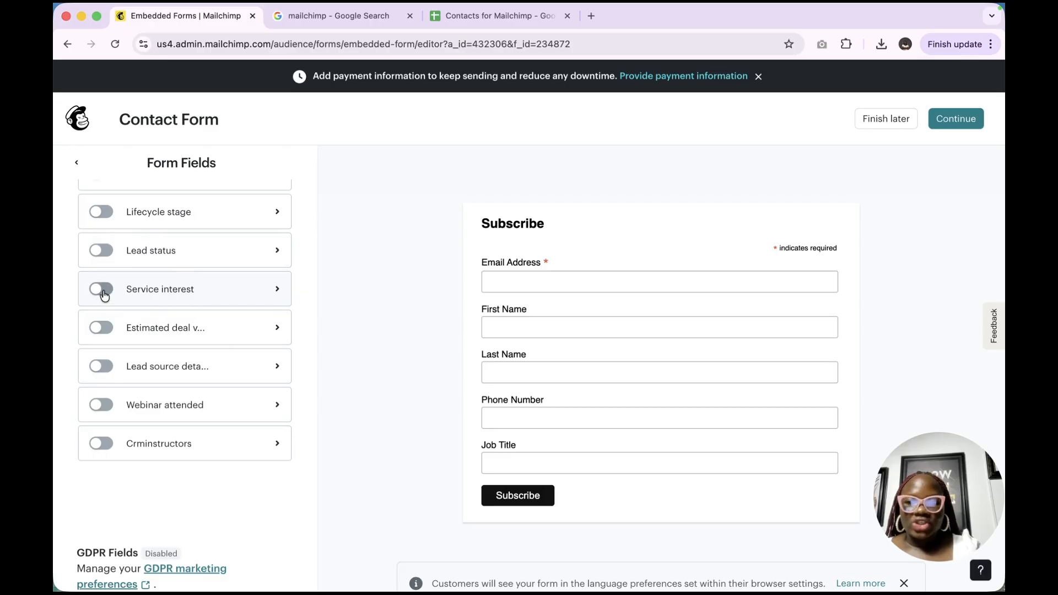
pyautogui.click(106, 302)
pyautogui.click(104, 367)
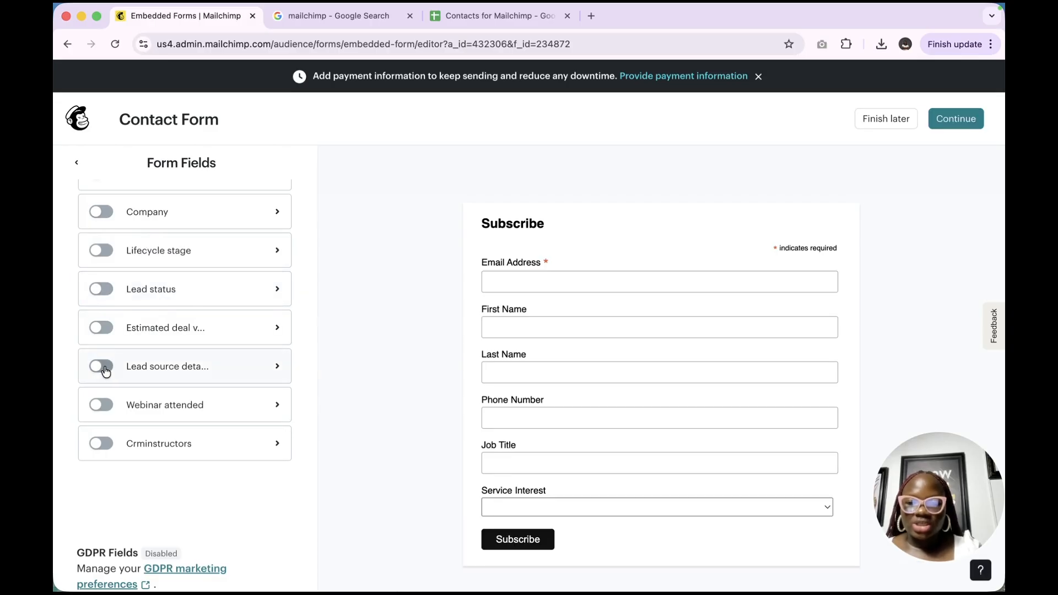
# Reorder the form fields so Email address follows Last name and Job title comes before Phone Number.
pyautogui.scroll(5, 292, 411)
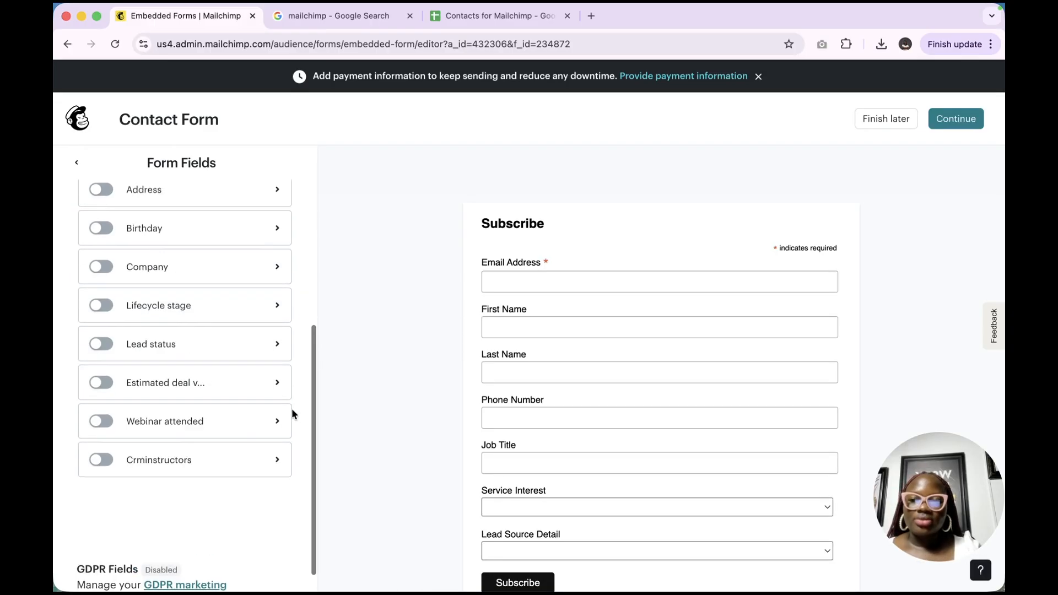
pyautogui.scroll(-1, 293, 410)
pyautogui.scroll(-5, 293, 408)
pyautogui.scroll(10, 292, 408)
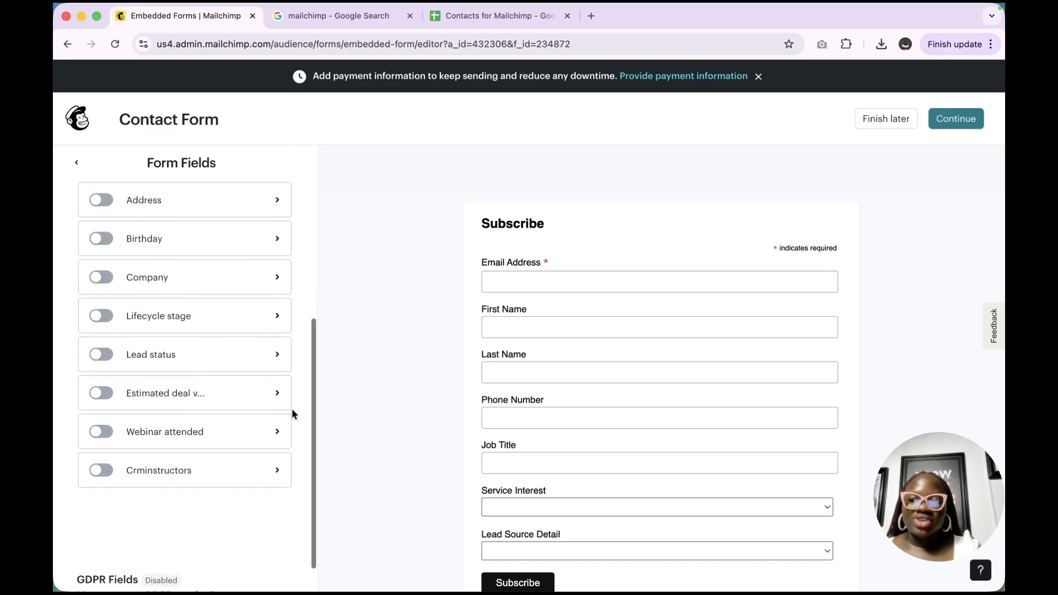
pyautogui.scroll(2, 223, 403)
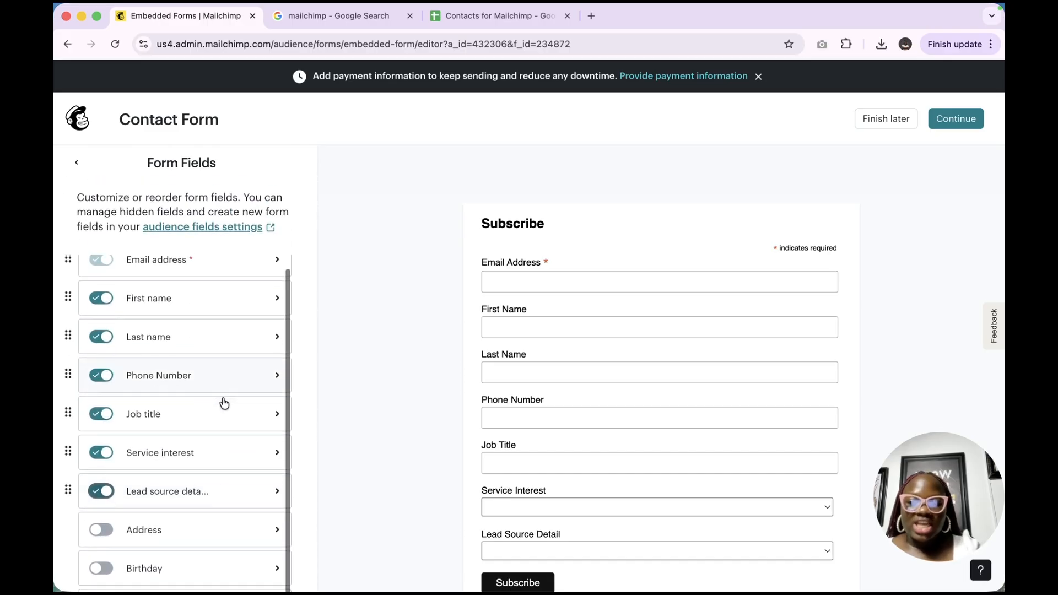
pyautogui.moveTo(61, 259); pyautogui.dragTo(76, 364)
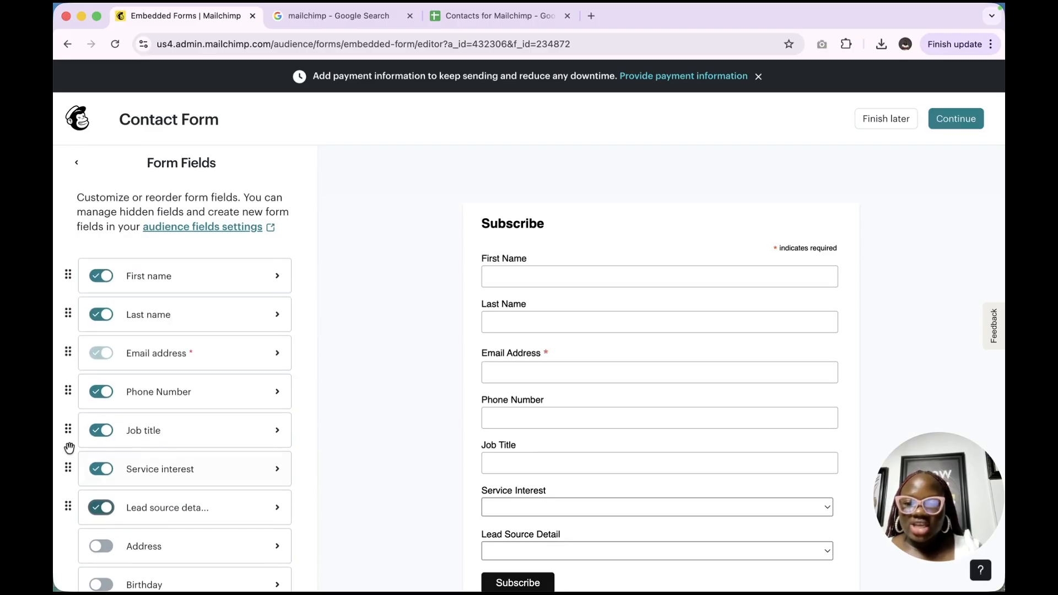
pyautogui.moveTo(70, 436); pyautogui.dragTo(73, 392)
# Change the display name of the Lead source detail field to "How did you hear about us?".
pyautogui.scroll(-5, 88, 430)
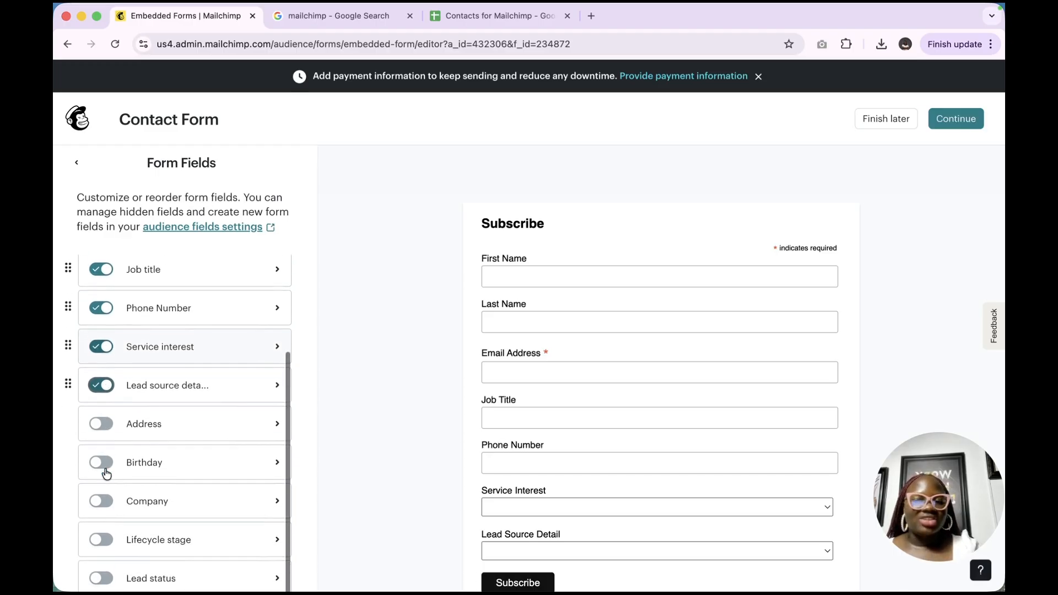
pyautogui.click(204, 397)
pyautogui.click(203, 271)
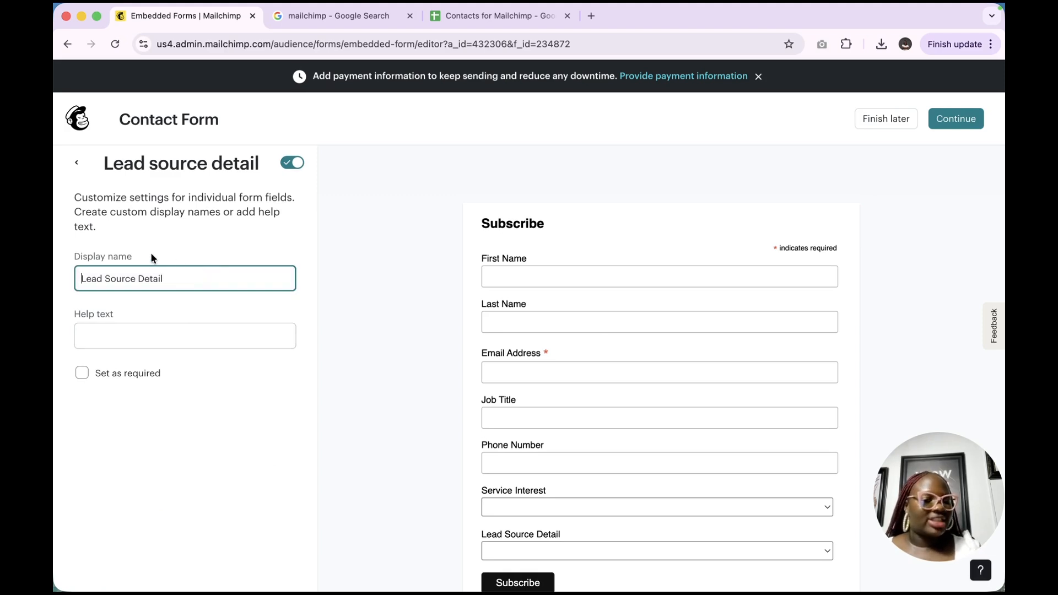
pyautogui.tripleClick(155, 280)
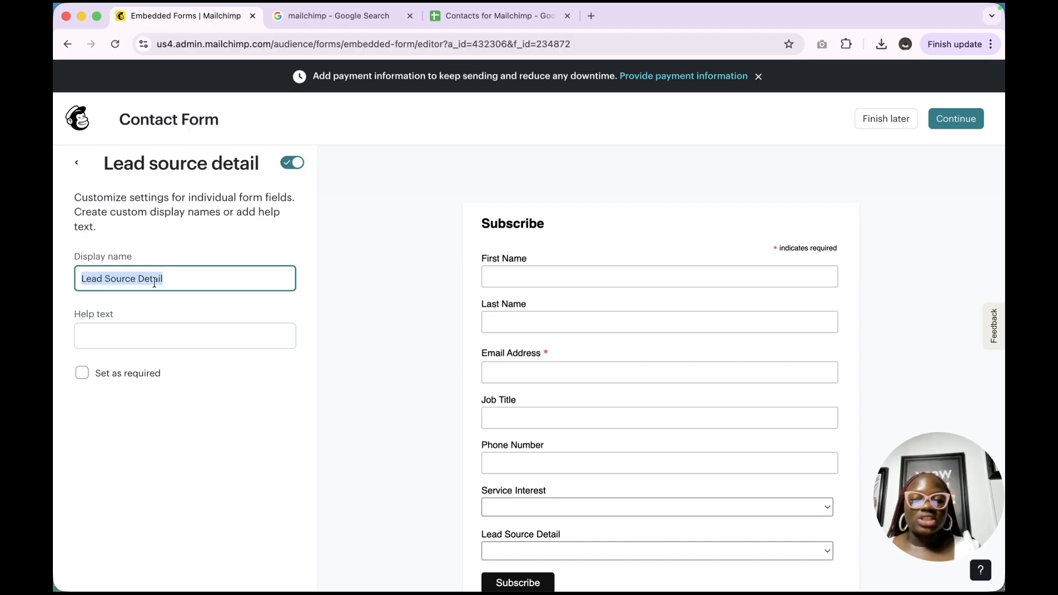
pyautogui.press('capslock')
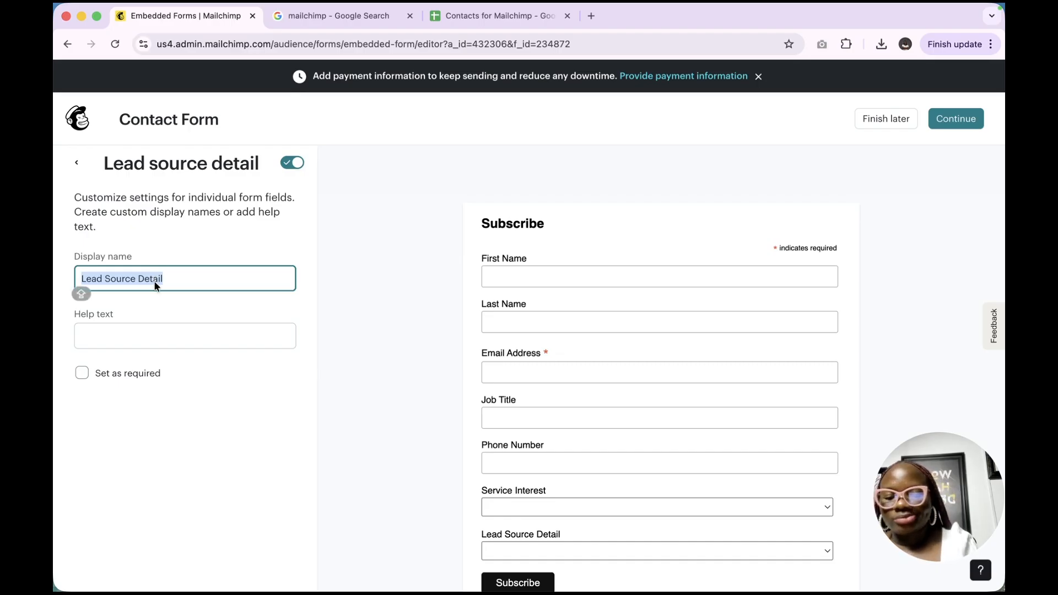
pyautogui.write('Ho')
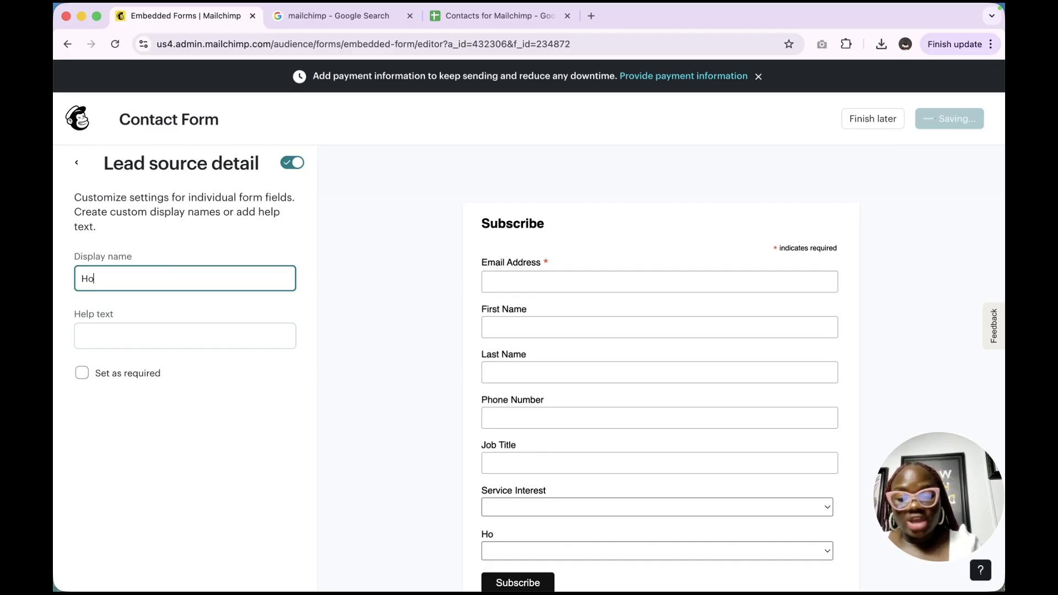
pyautogui.write('w did you hear about us')
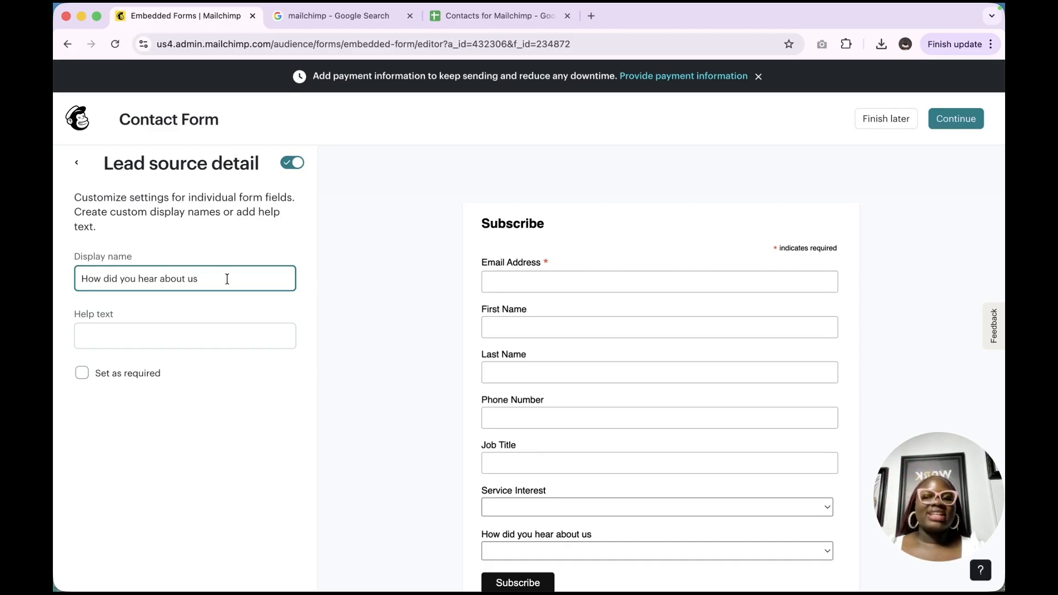
pyautogui.write('?')
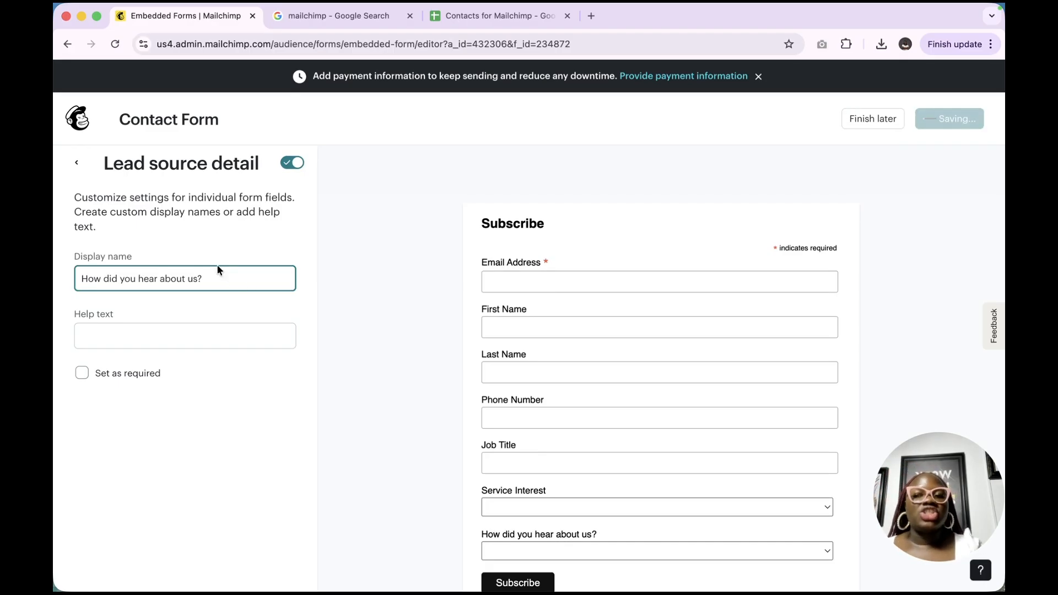
# Make the "How did you hear about us?" field required, leaving its help text empty.
pyautogui.scroll(-3, 585, 351)
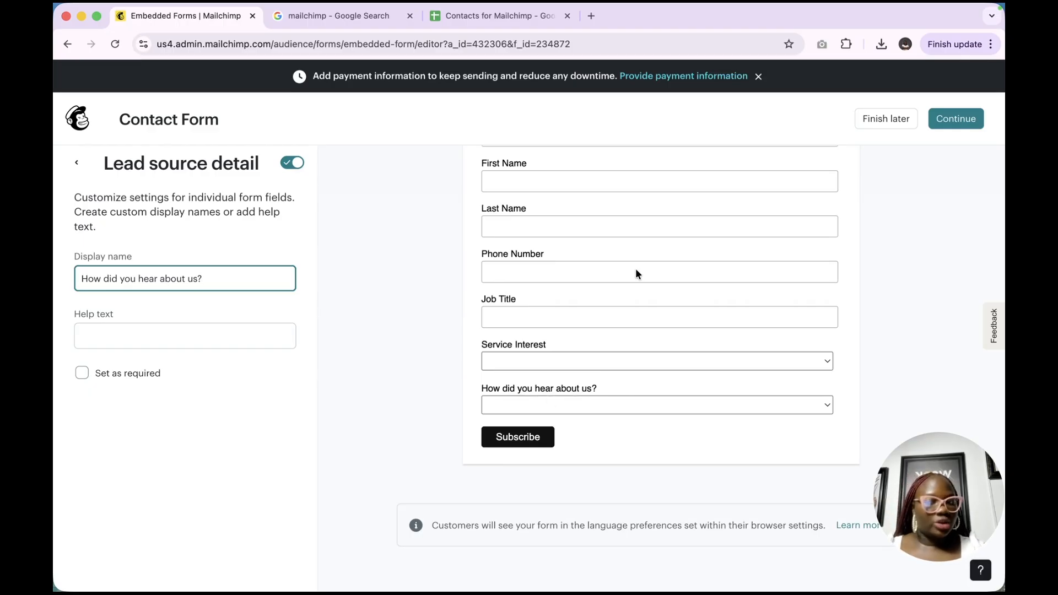
pyautogui.click(221, 335)
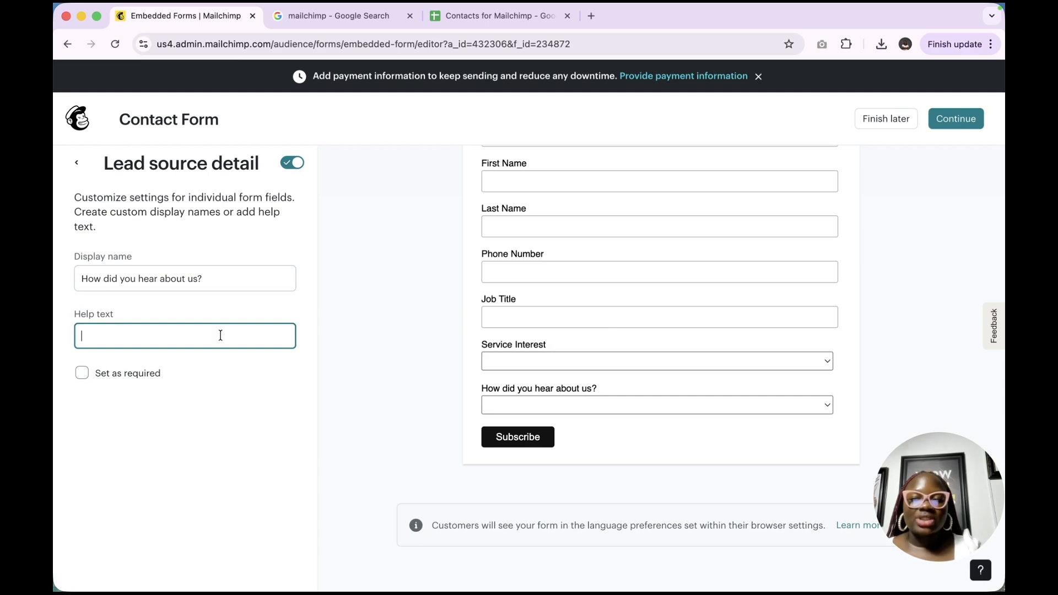
pyautogui.click(82, 373)
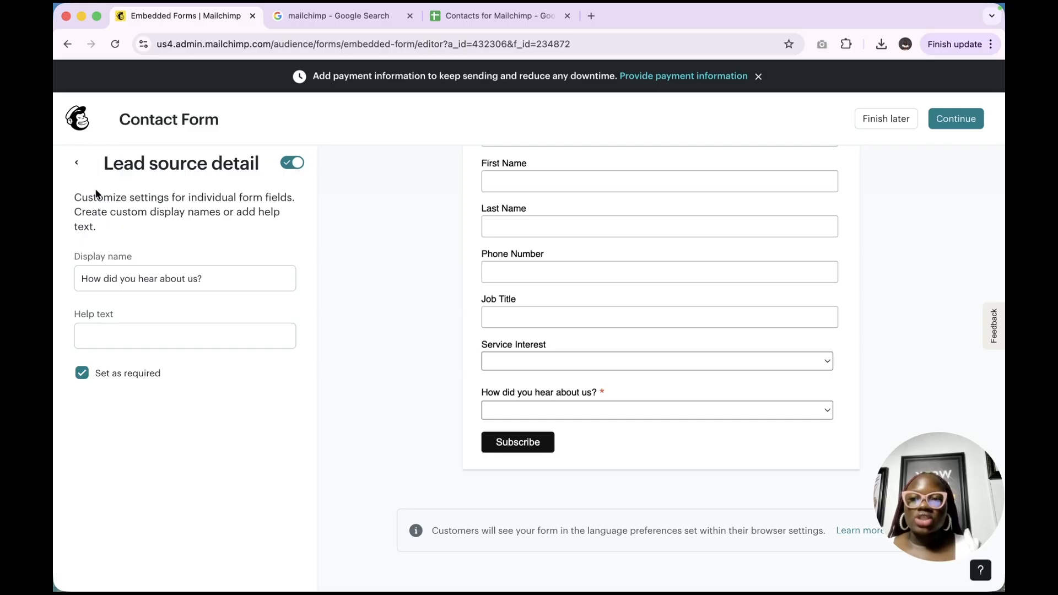
# Review the Service interest field's display name, help text and required settings, along with the list of form fields.
pyautogui.click(77, 163)
pyautogui.scroll(-3, 202, 426)
pyautogui.click(222, 348)
pyautogui.click(222, 274)
pyautogui.doubleClick(205, 275)
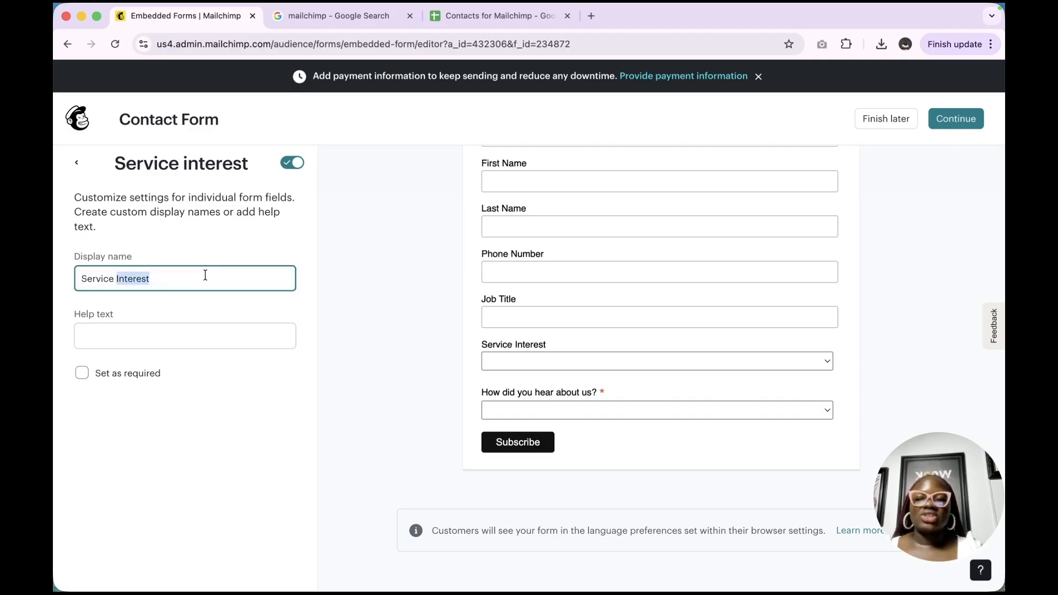
pyautogui.click(188, 276)
pyautogui.click(162, 334)
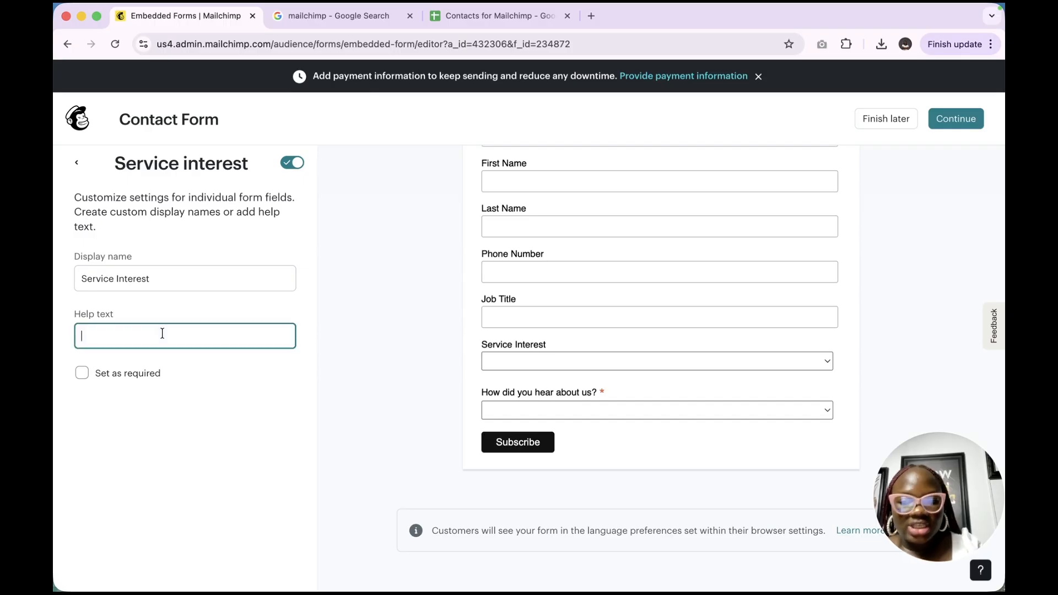
pyautogui.click(76, 163)
pyautogui.click(83, 165)
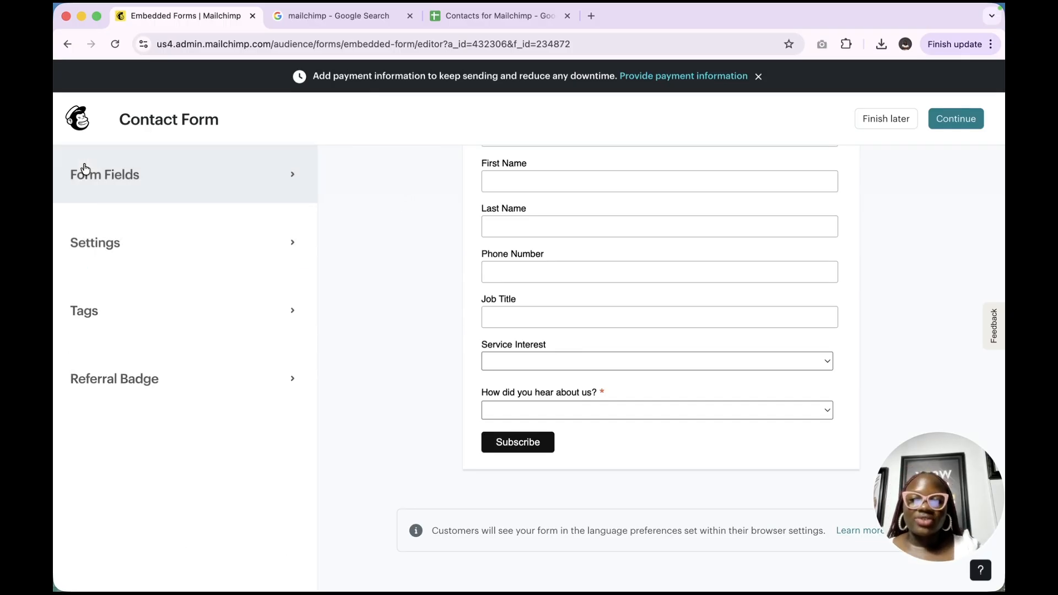
pyautogui.click(242, 169)
pyautogui.scroll(-3, 130, 437)
pyautogui.scroll(3, 135, 439)
pyautogui.click(77, 162)
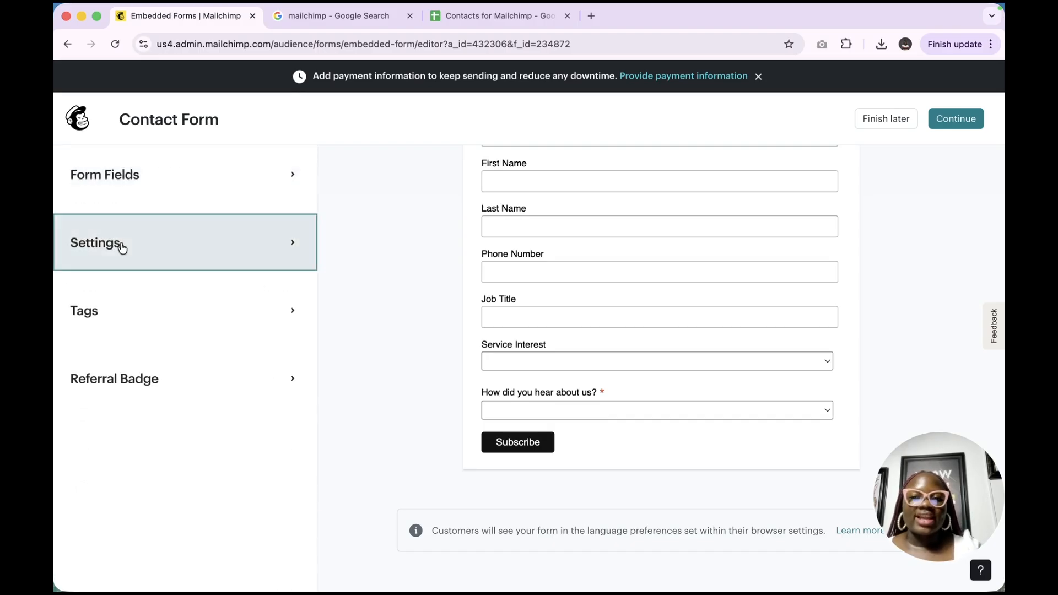
# Change the form title in the form settings to "Contact Form".
pyautogui.click(120, 241)
pyautogui.click(182, 227)
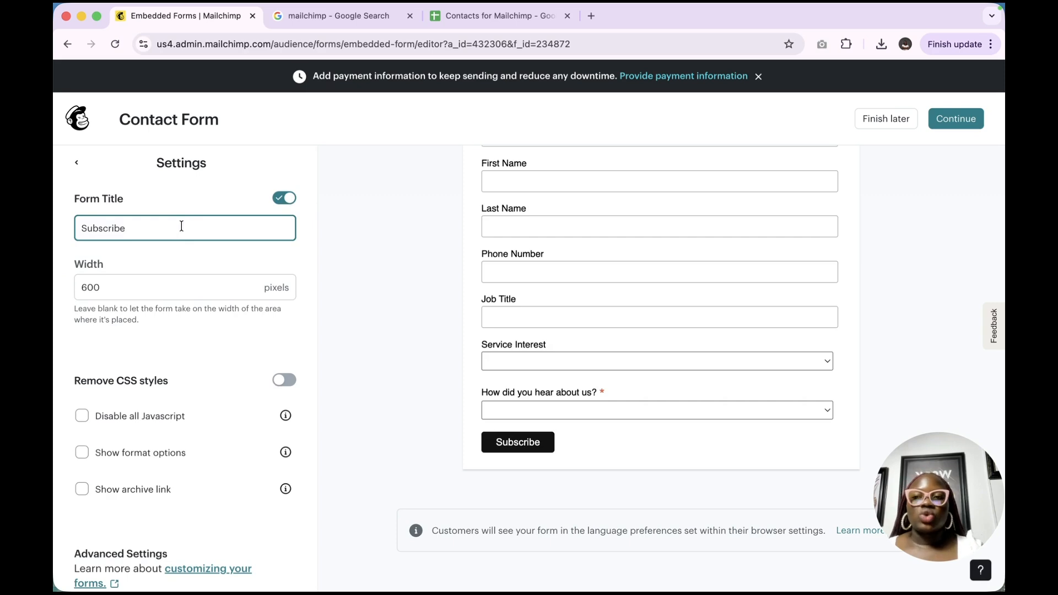
pyautogui.scroll(3, 553, 210)
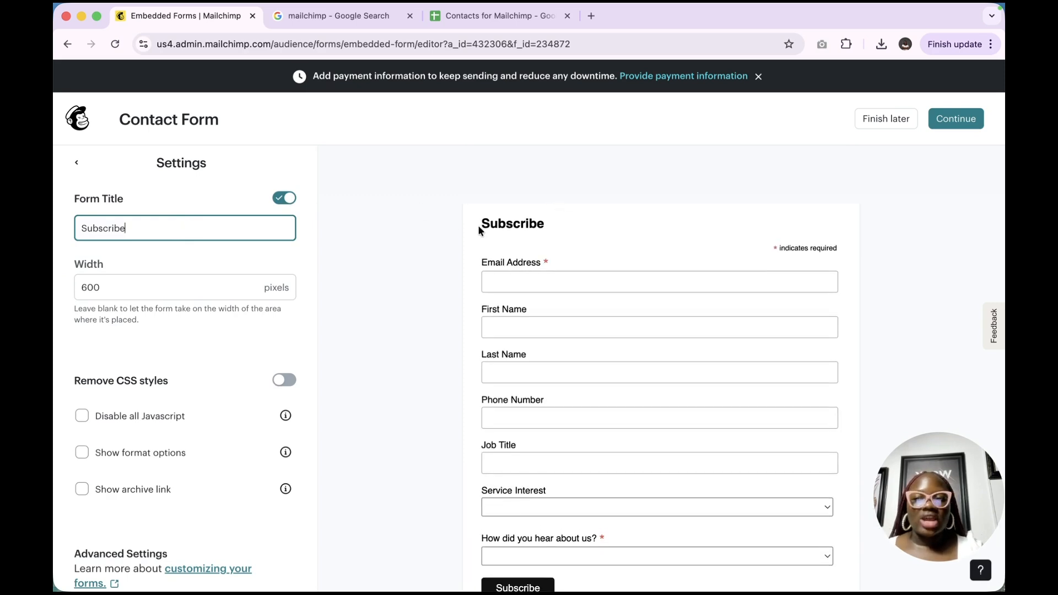
pyautogui.doubleClick(176, 228)
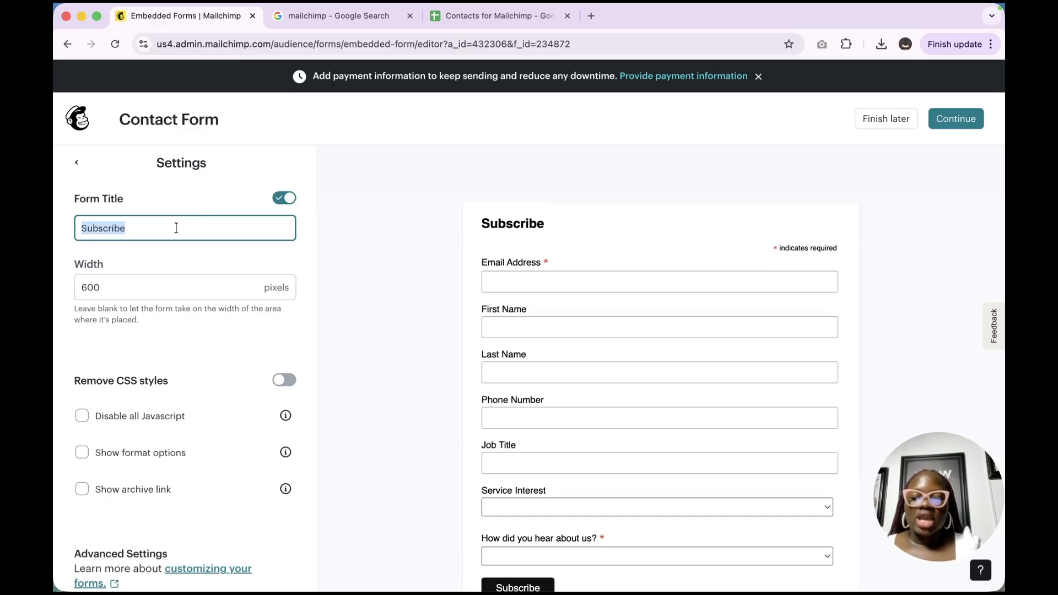
pyautogui.write('Contact Form')
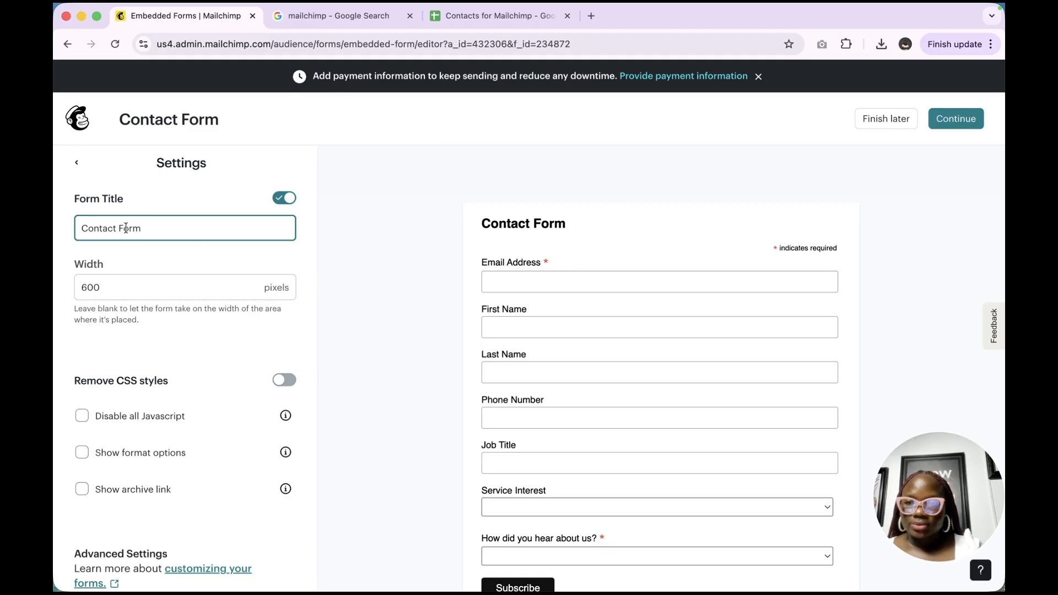
# Set the form width to 700 pixels.
pyautogui.scroll(-1, 182, 276)
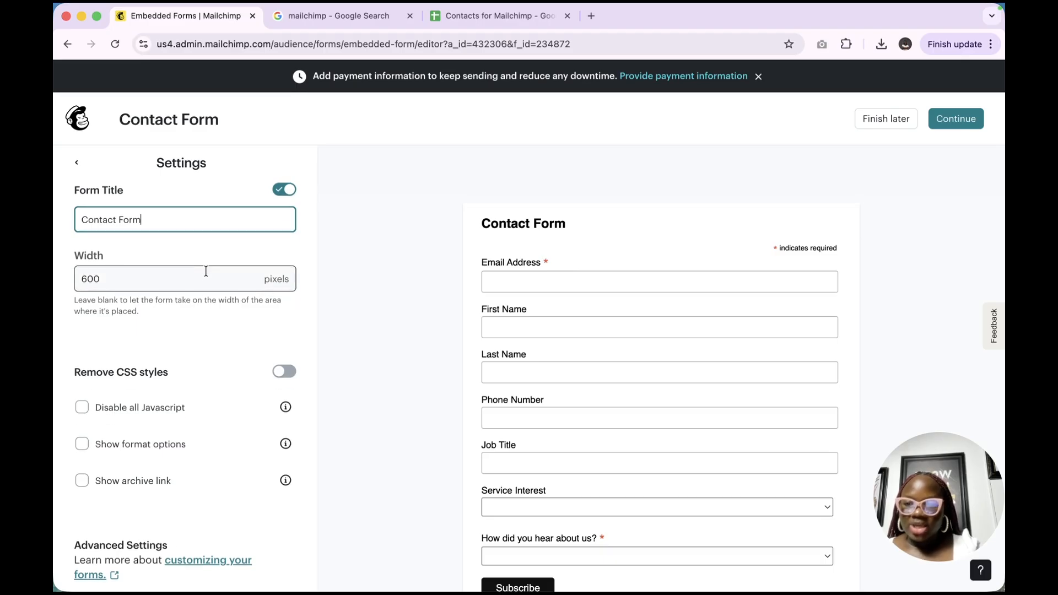
pyautogui.click(178, 273)
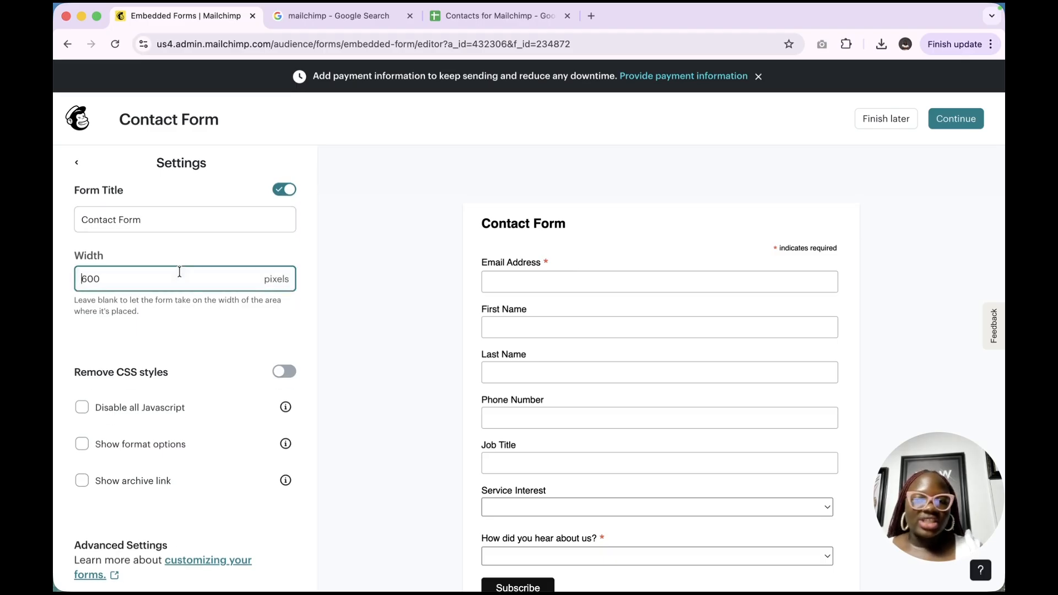
pyautogui.click(86, 279)
pyautogui.press('BackSpace')
pyautogui.write('7')
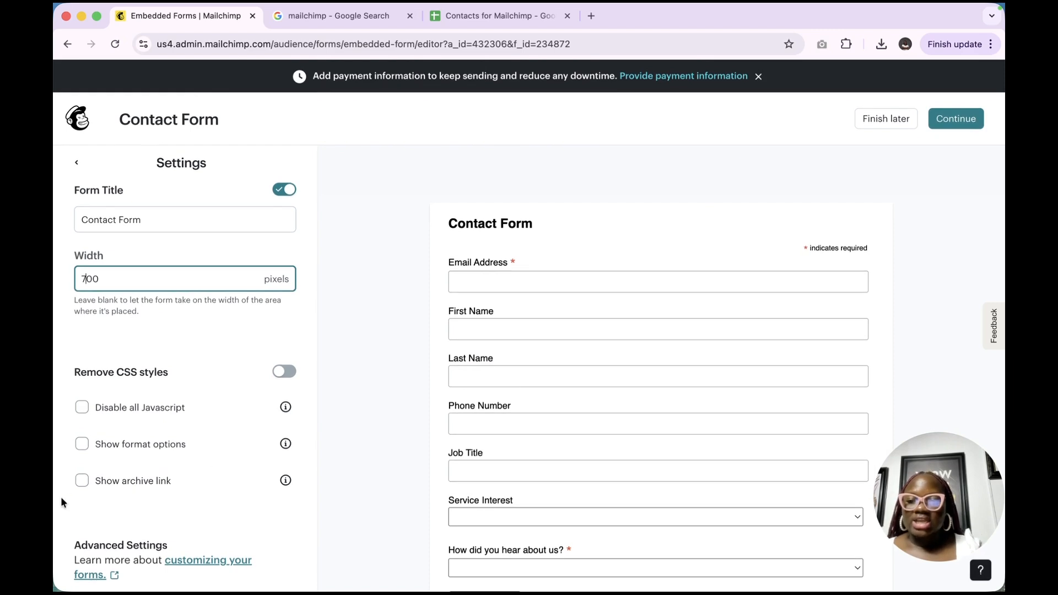
# Try enabling Show format options and Show archive link, and turn both options off again.
pyautogui.click(83, 454)
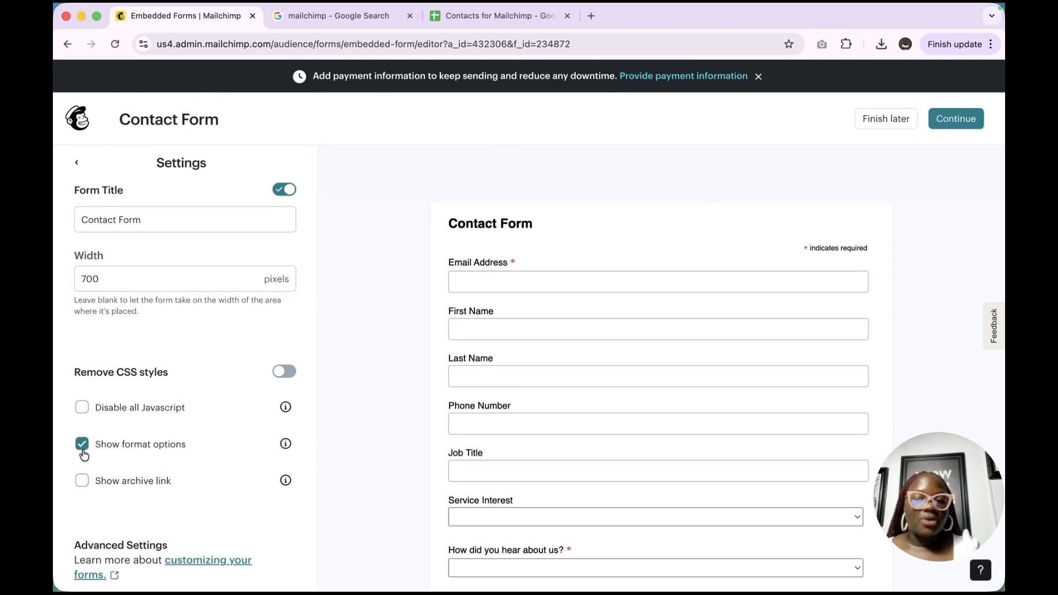
pyautogui.click(84, 480)
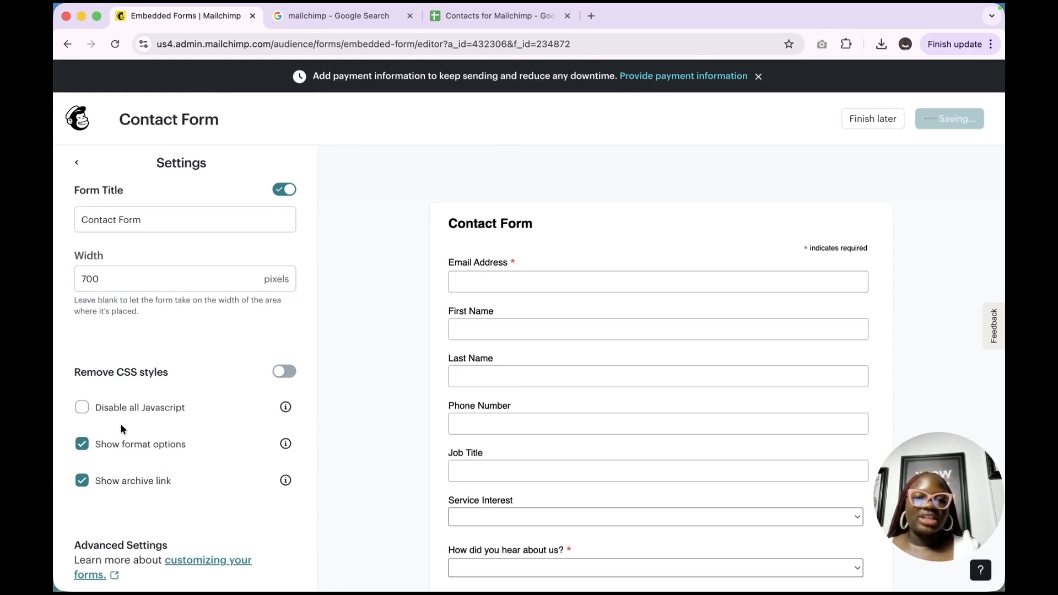
pyautogui.click(83, 481)
pyautogui.click(82, 444)
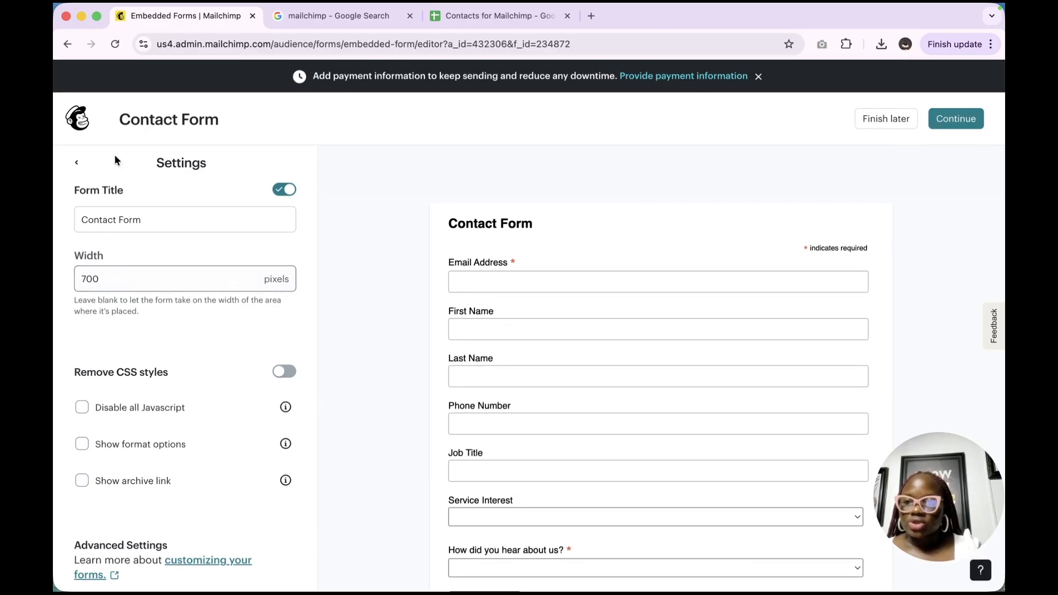
# Select the New Lead and Clients tags to be applied automatically to contacts who submit the form.
pyautogui.click(80, 165)
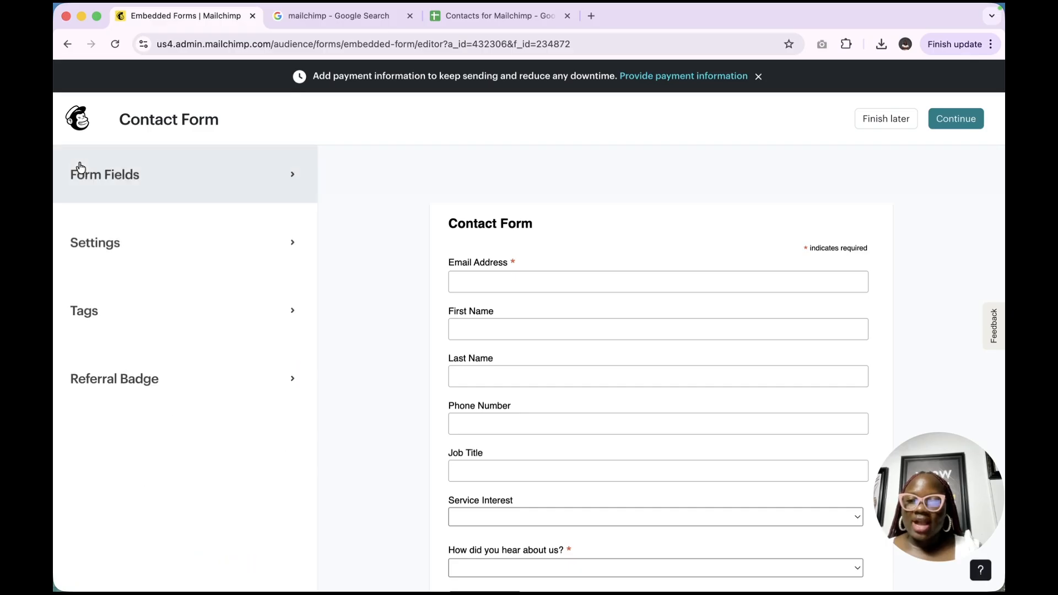
pyautogui.click(144, 177)
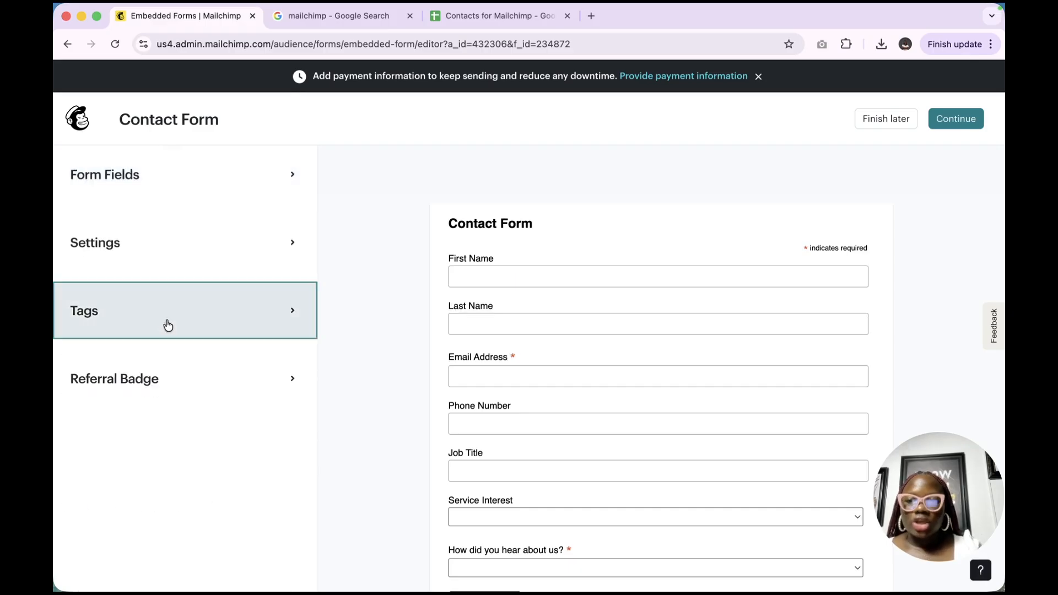
pyautogui.click(168, 325)
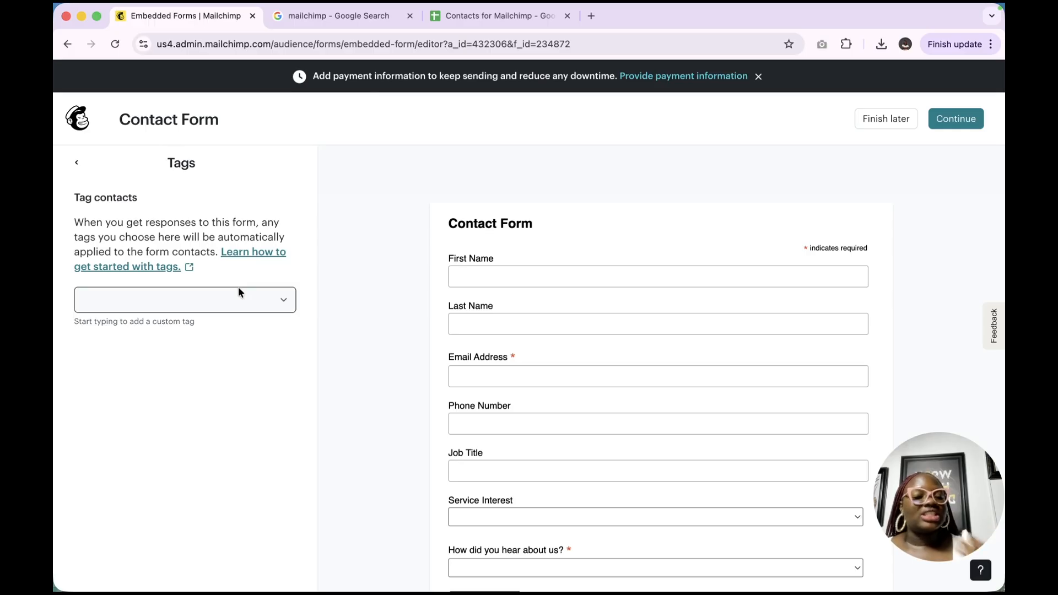
pyautogui.click(248, 302)
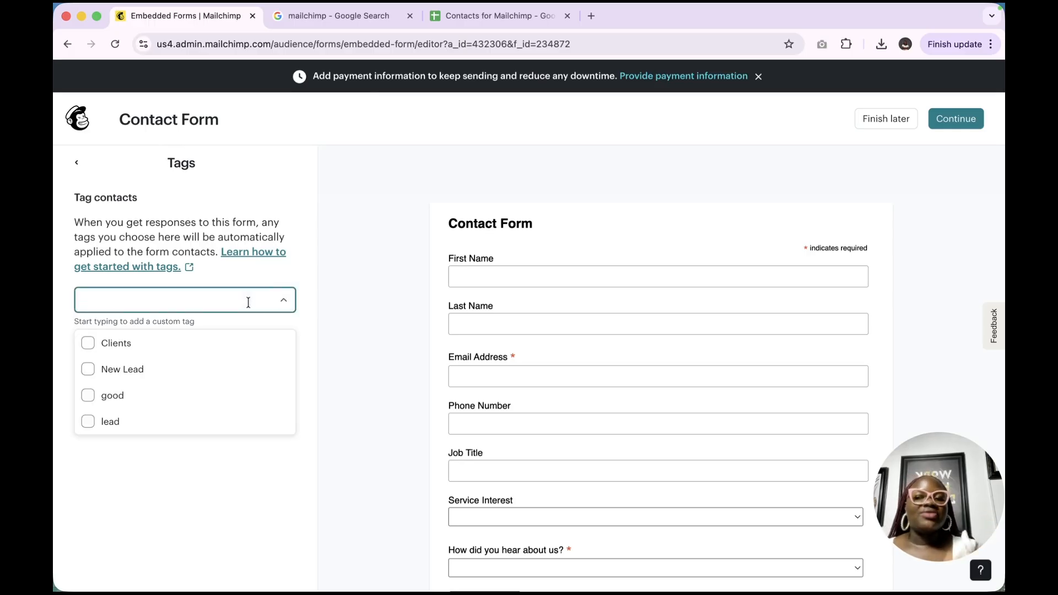
pyautogui.click(90, 369)
pyautogui.click(89, 345)
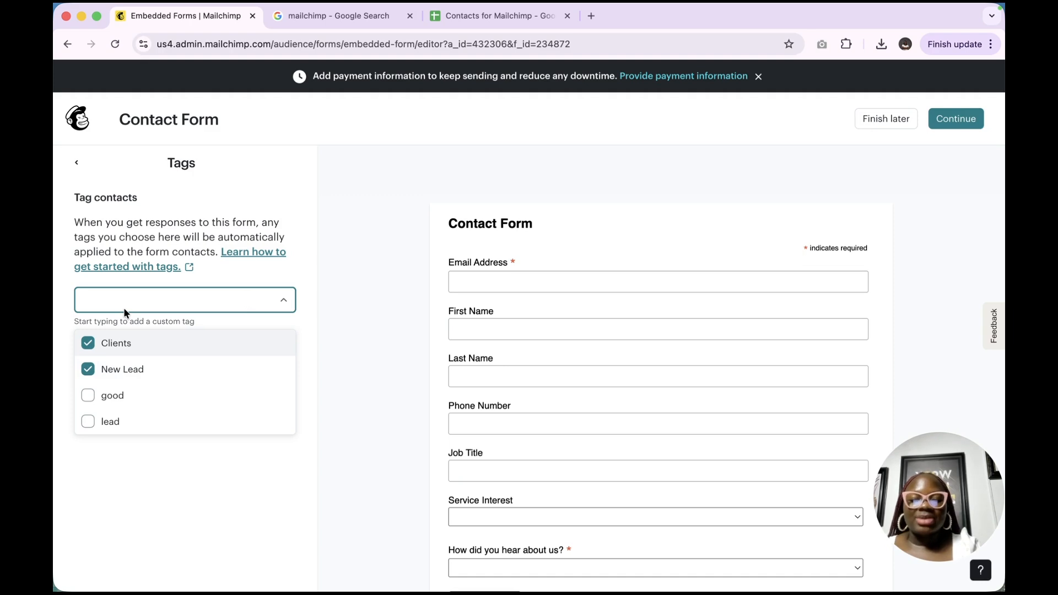
# Try entering a custom tag named "jrll" and clear it without adding it.
pyautogui.write('jrll')
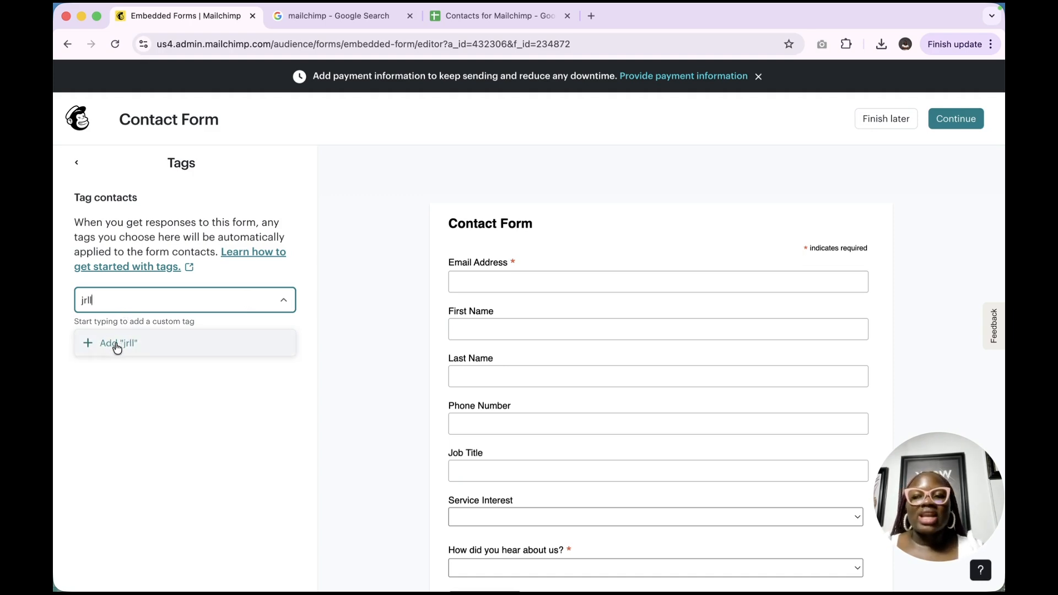
pyautogui.doubleClick(114, 298)
pyautogui.press('BackSpace')
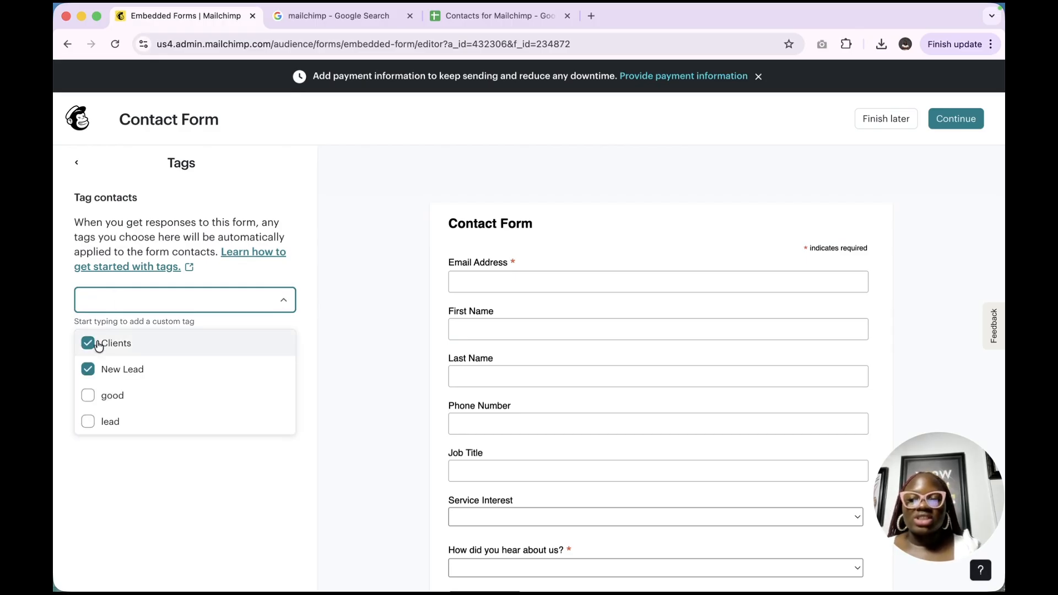
# Deselect the Clients tag so that only New Lead is applied to form contacts, and leave the tag settings.
pyautogui.click(91, 343)
pyautogui.click(81, 167)
pyautogui.click(82, 167)
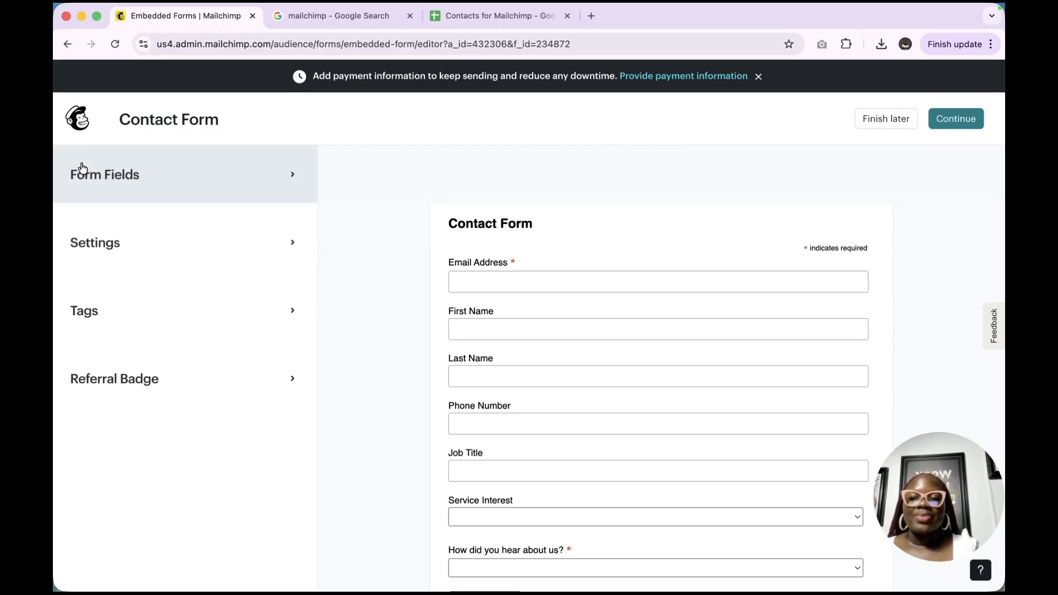
# Examine the Referral Badge options and look over the whole form preview.
pyautogui.click(210, 374)
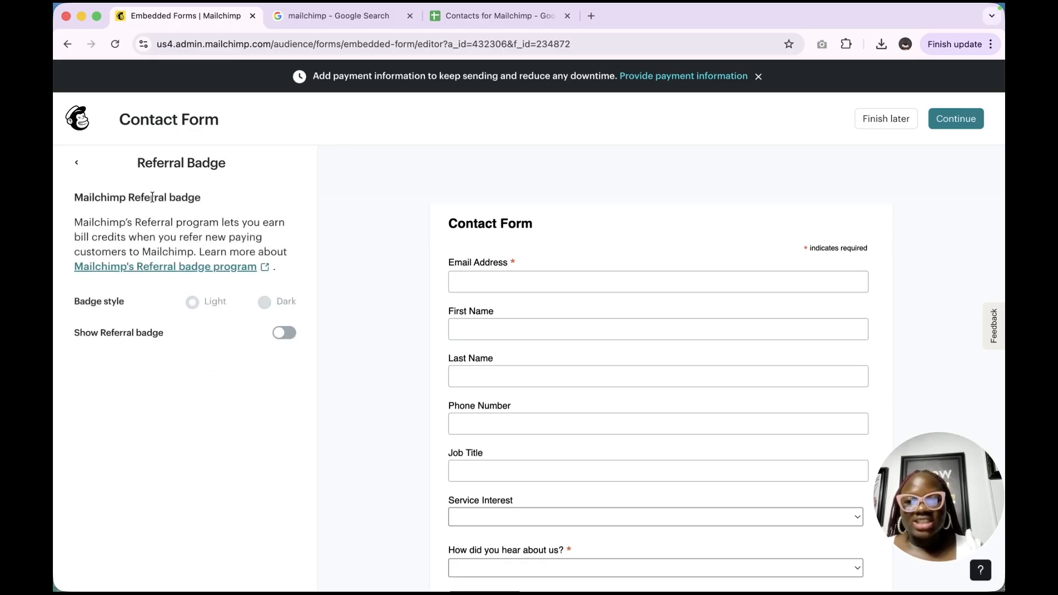
pyautogui.click(72, 165)
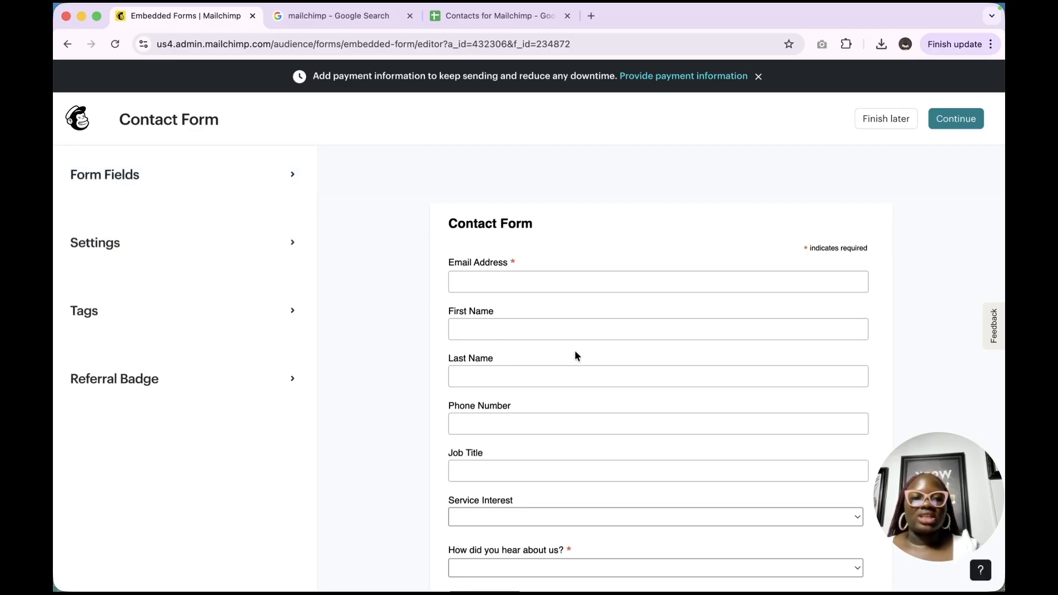
pyautogui.scroll(-4, 576, 356)
pyautogui.scroll(4, 576, 357)
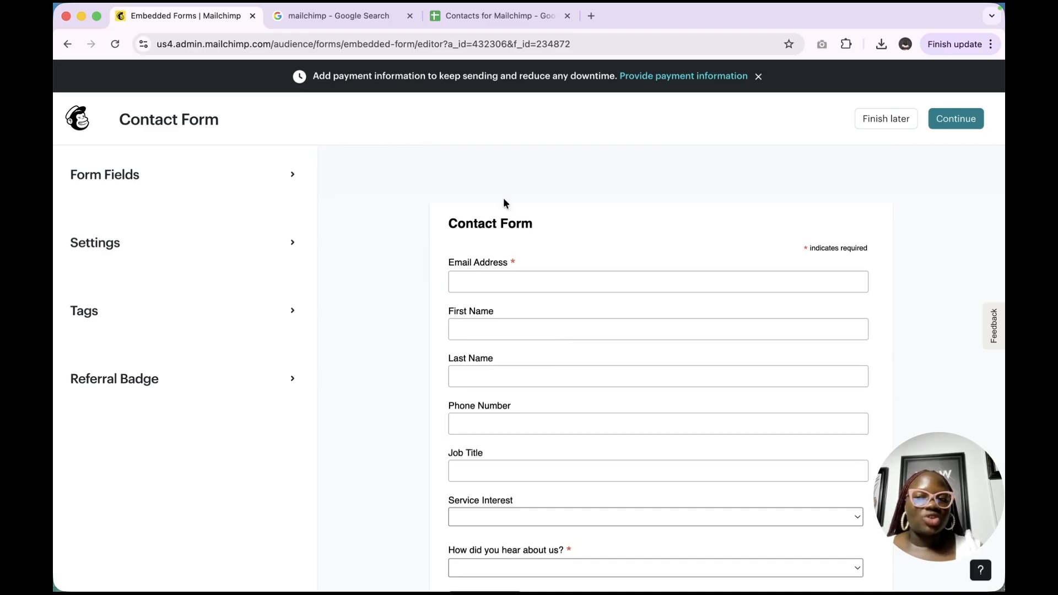
# Check the Contact Form preview once more, finish editing and continue past the form editor.
pyautogui.scroll(-4, 561, 452)
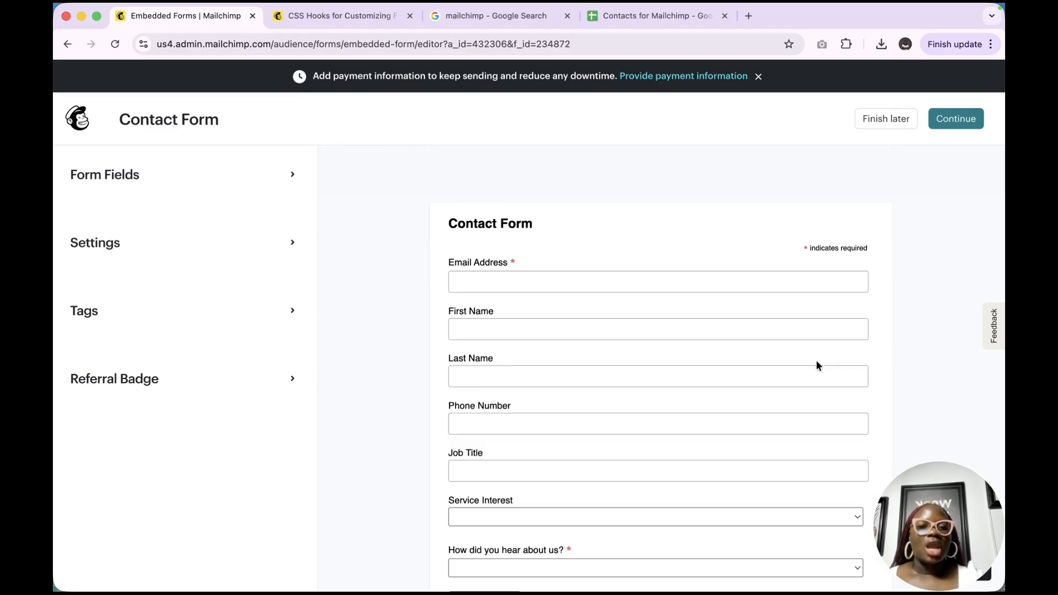
pyautogui.scroll(-4, 816, 360)
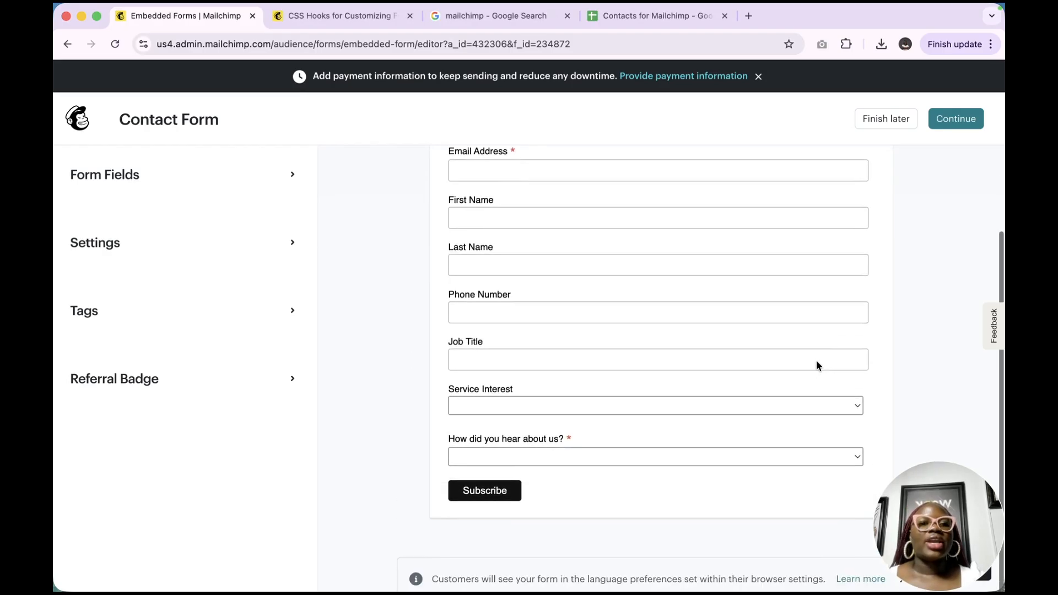
pyautogui.scroll(4, 816, 363)
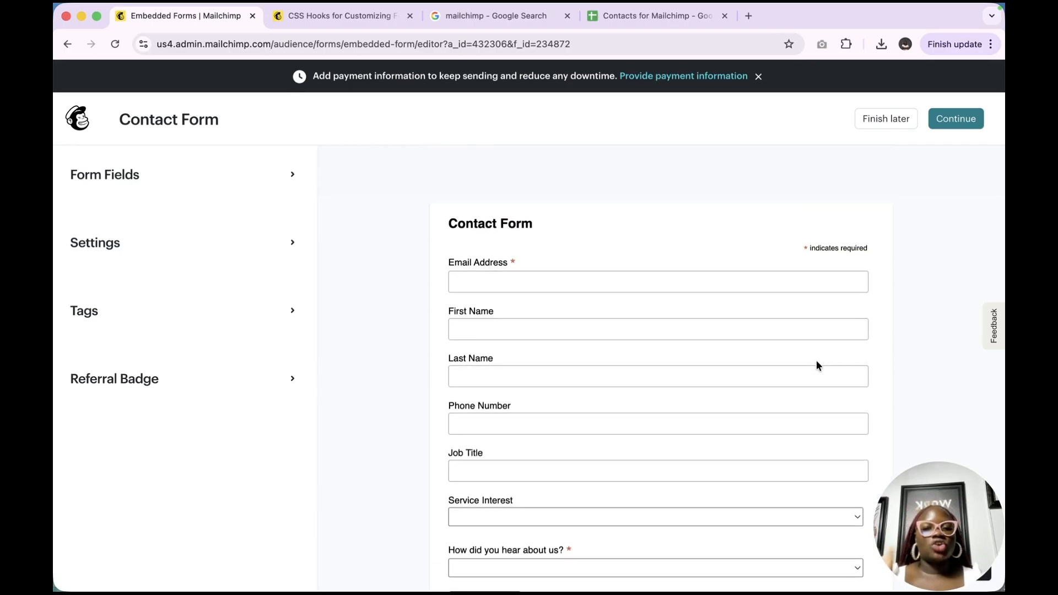
pyautogui.click(951, 122)
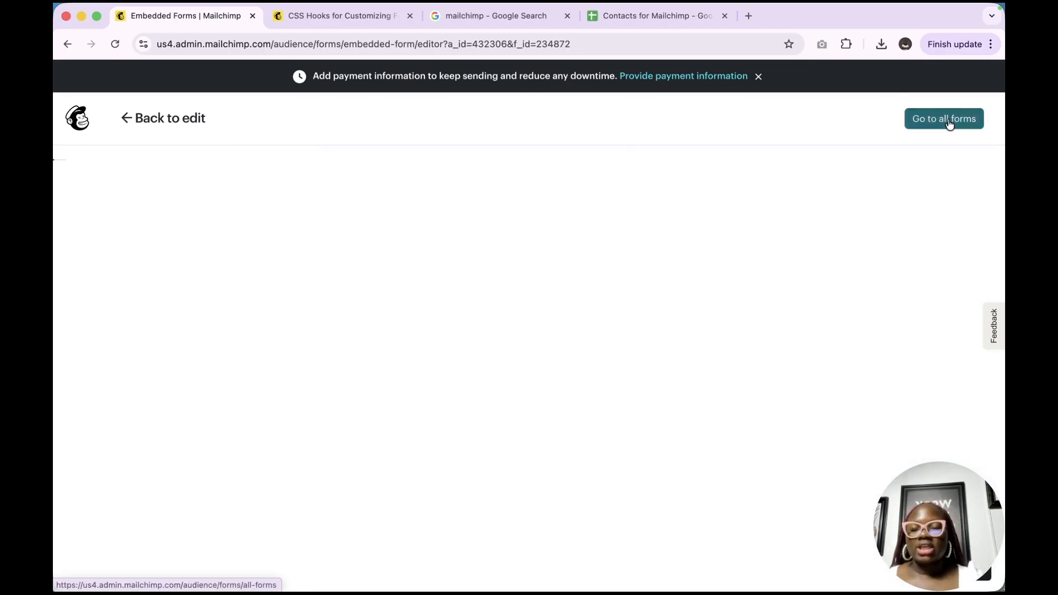